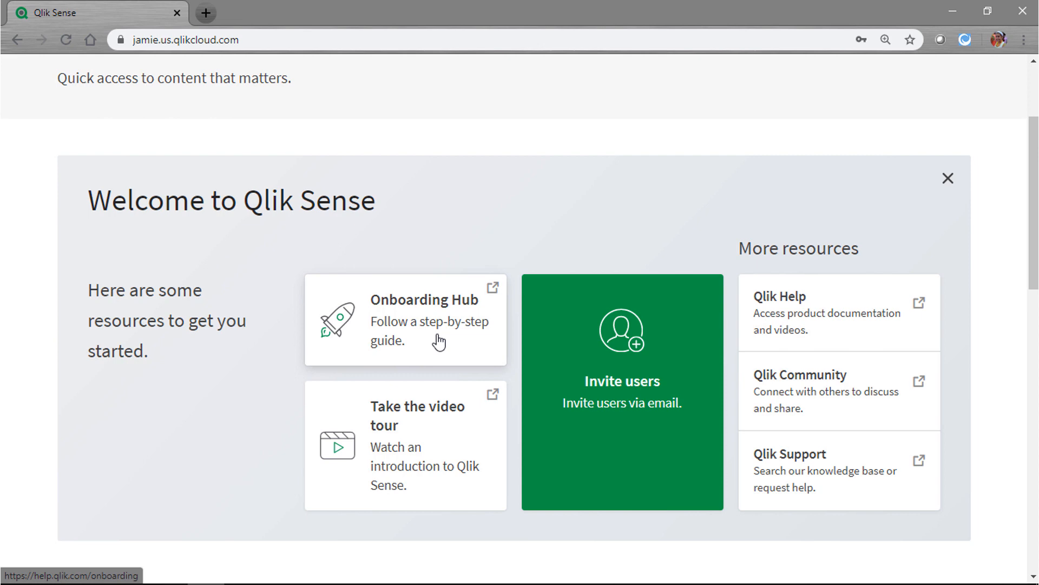
Invite one new user to the tenant by entering their e-mail address and sending the invitation
{"action": "left_click", "coordinate": [430, 457]}
{"action": "left_click", "coordinate": [430, 457]}
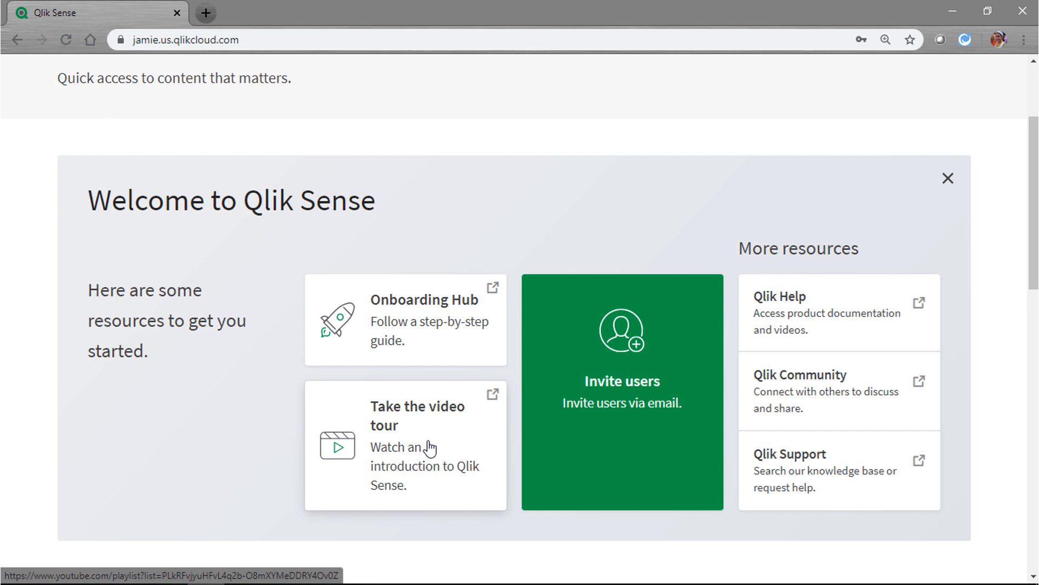
{"action": "left_click", "coordinate": [634, 390]}
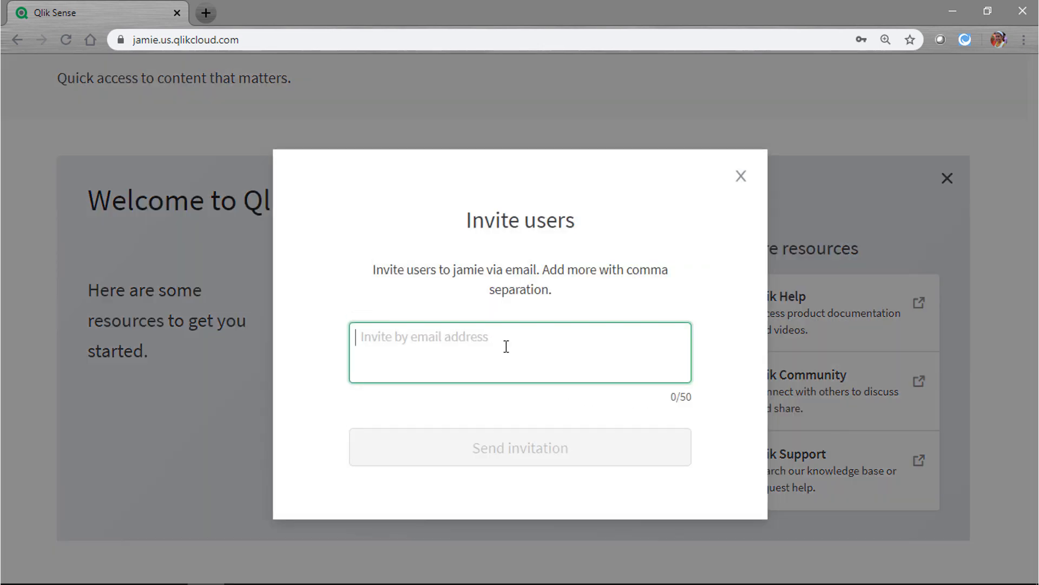
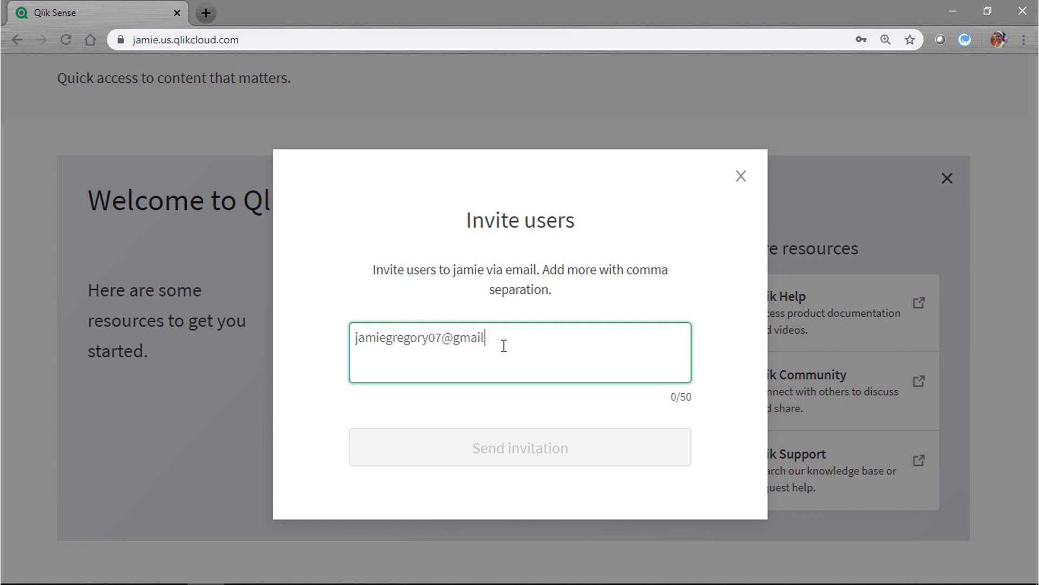
{"action": "left_click", "coordinate": [504, 410]}
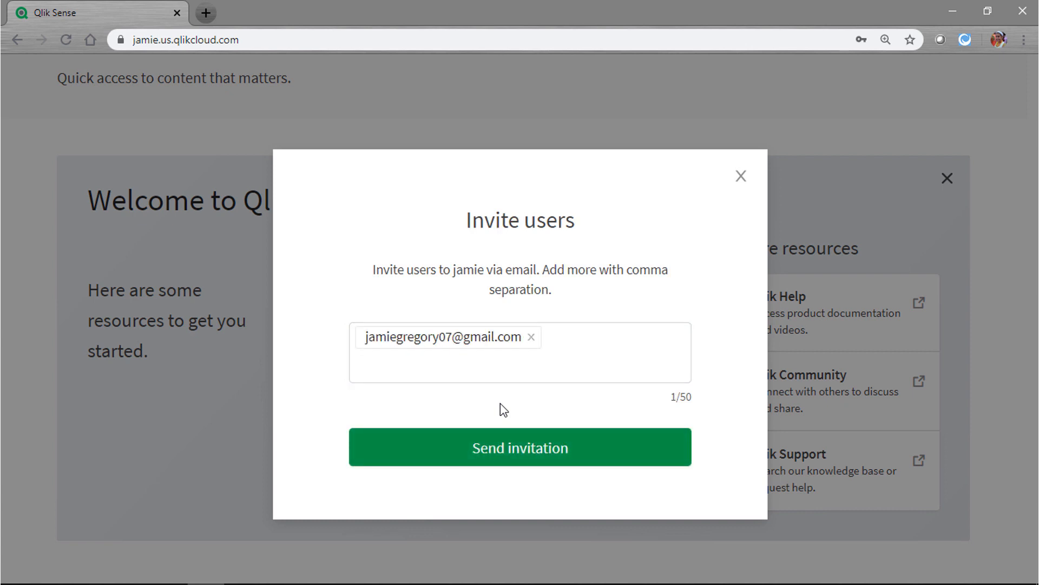
{"action": "left_click", "coordinate": [530, 455]}
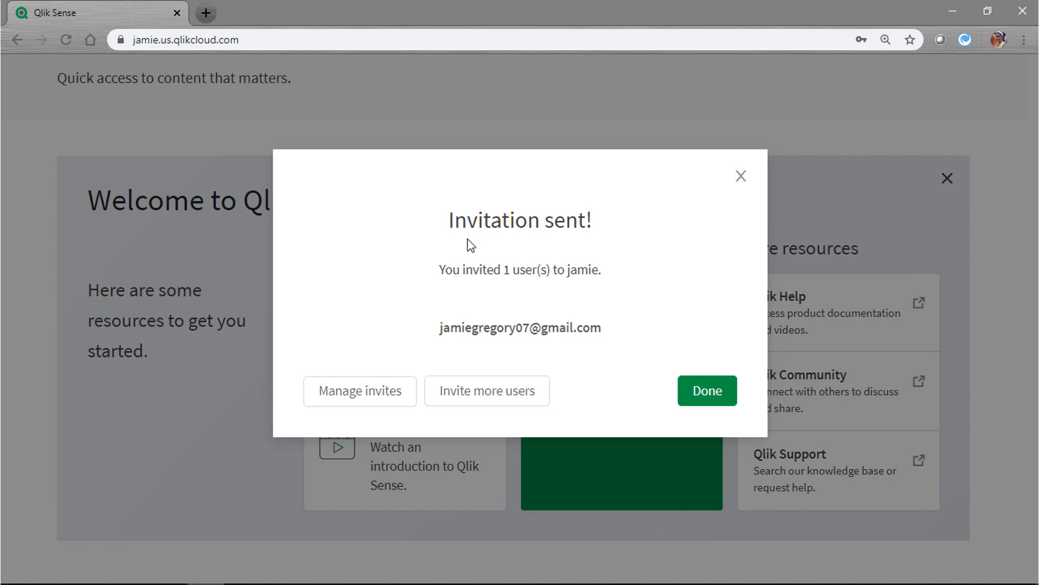
{"action": "left_click", "coordinate": [711, 395]}
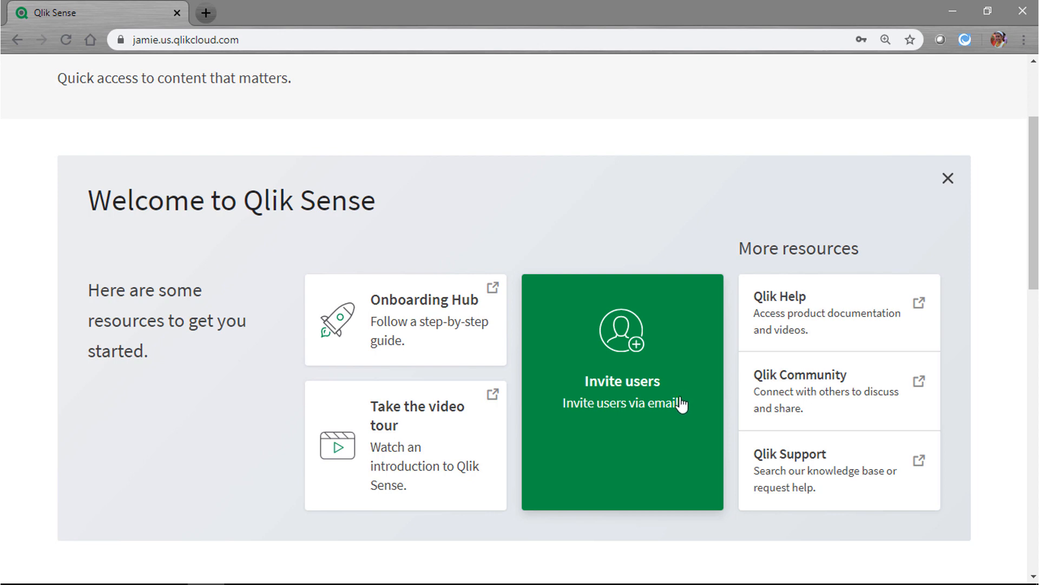
{"action": "scroll", "coordinate": [679, 403], "scroll_direction": "up", "scroll_amount": 3}
Create a space named Sales with the description 'This is our team space.'
{"action": "left_click", "coordinate": [280, 134]}
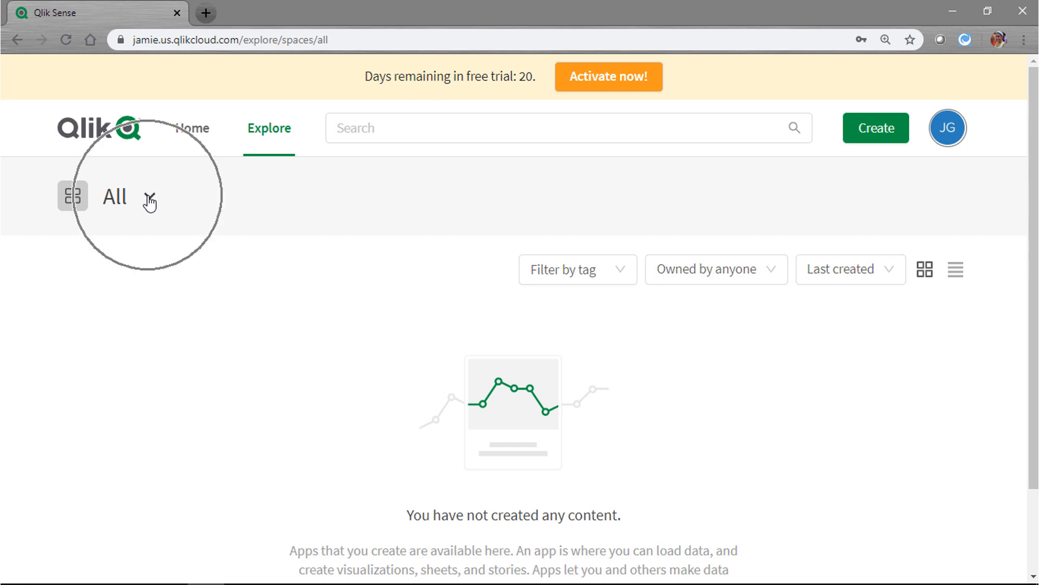
{"action": "left_click", "coordinate": [150, 201]}
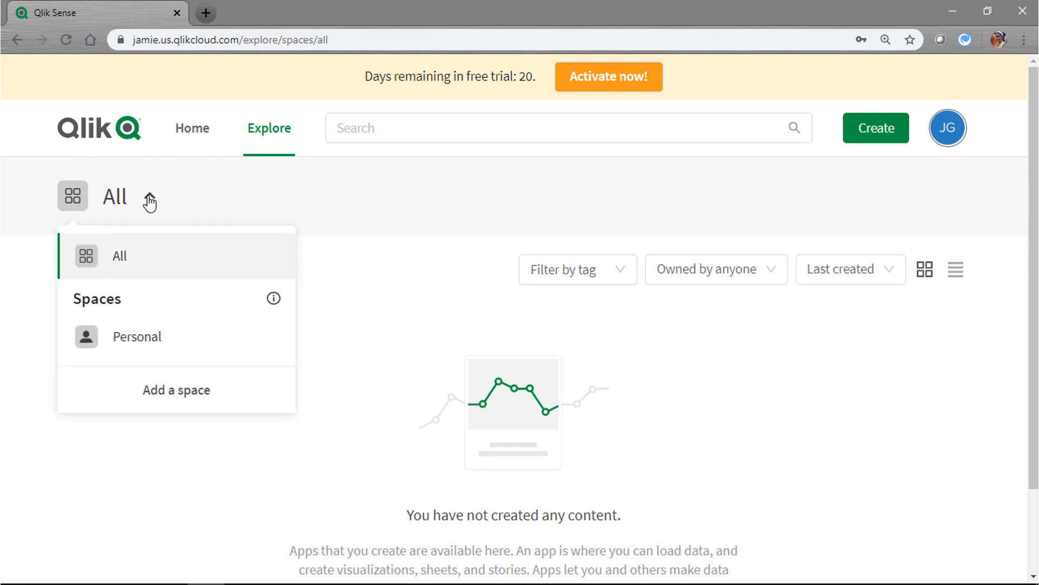
{"action": "left_click", "coordinate": [171, 398]}
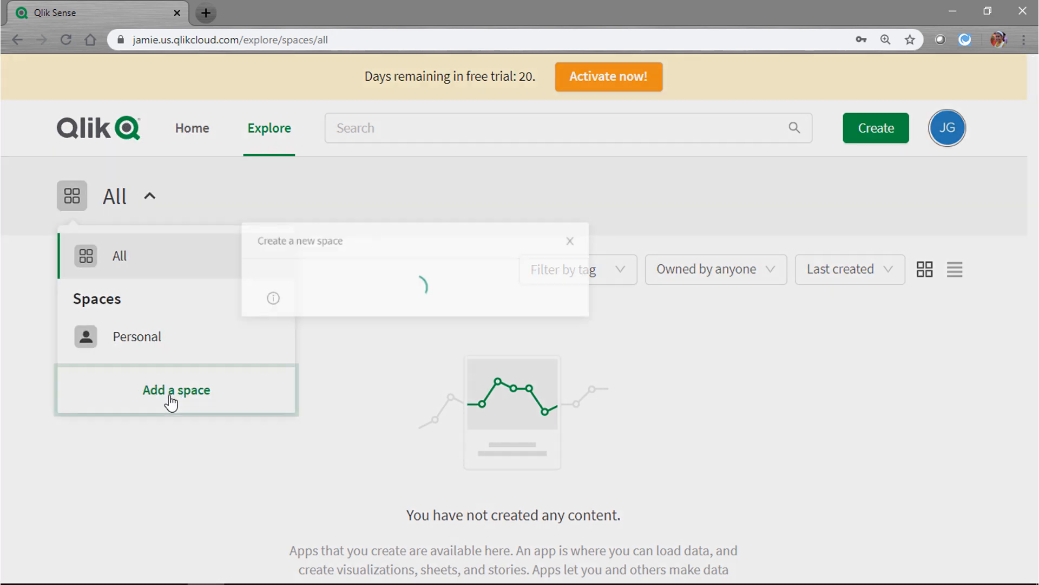
{"action": "type", "text": "Sales"}
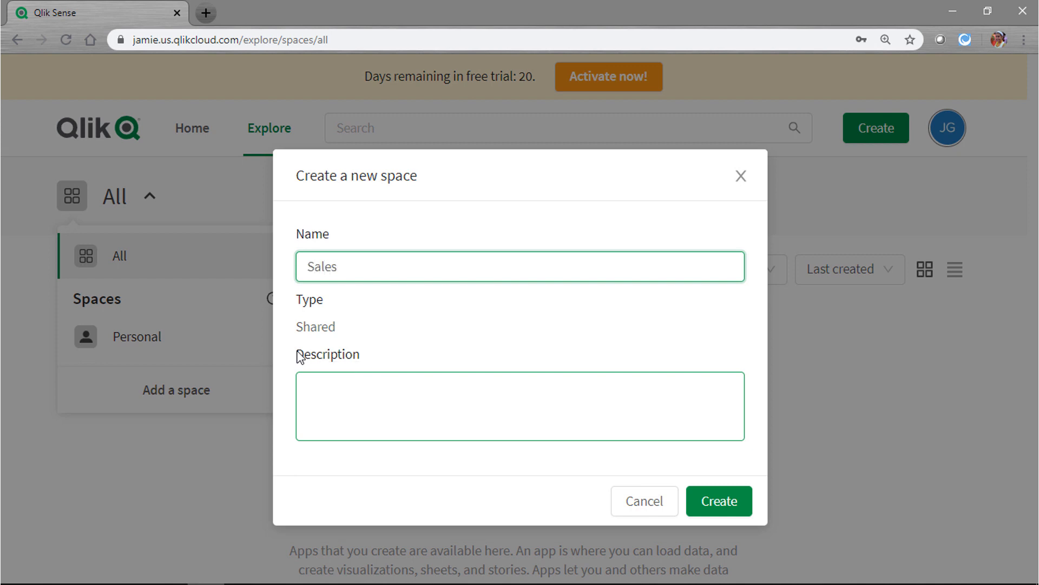
{"action": "left_click", "coordinate": [330, 384]}
{"action": "type", "text": "This"}
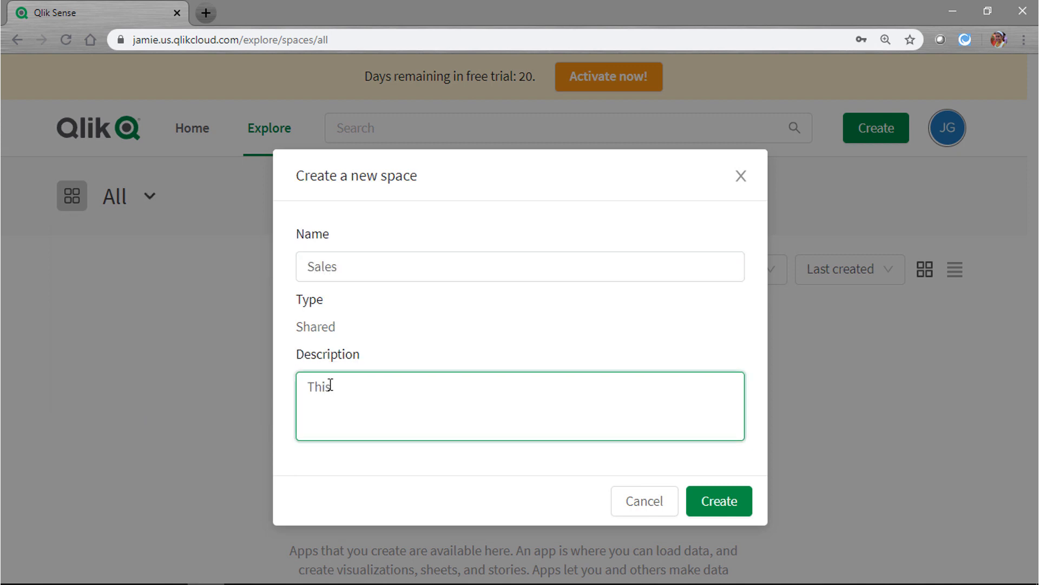
{"action": "type", "text": " is our team space."}
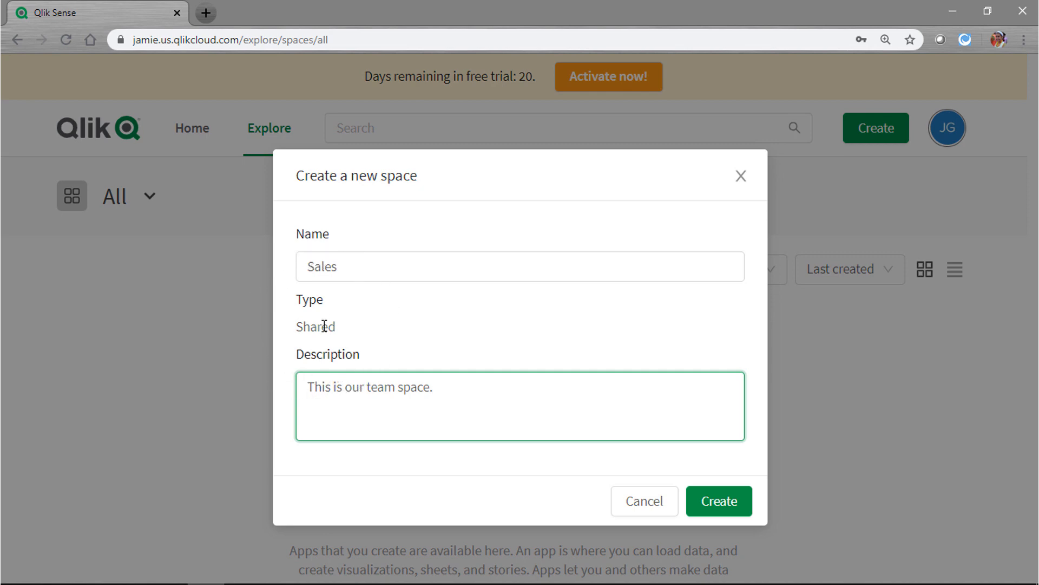
{"action": "left_click", "coordinate": [719, 509]}
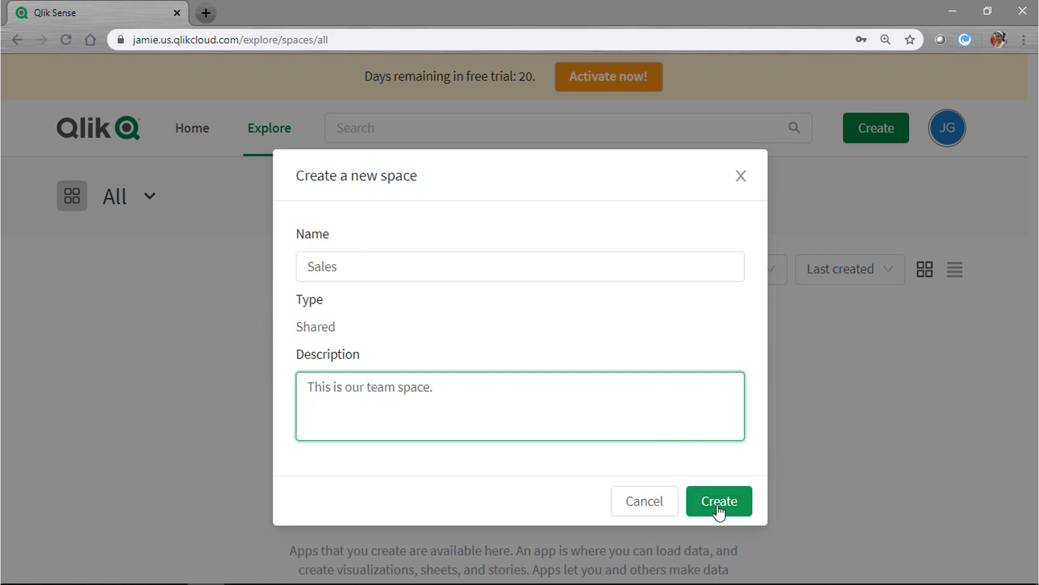
{"action": "left_click", "coordinate": [719, 506]}
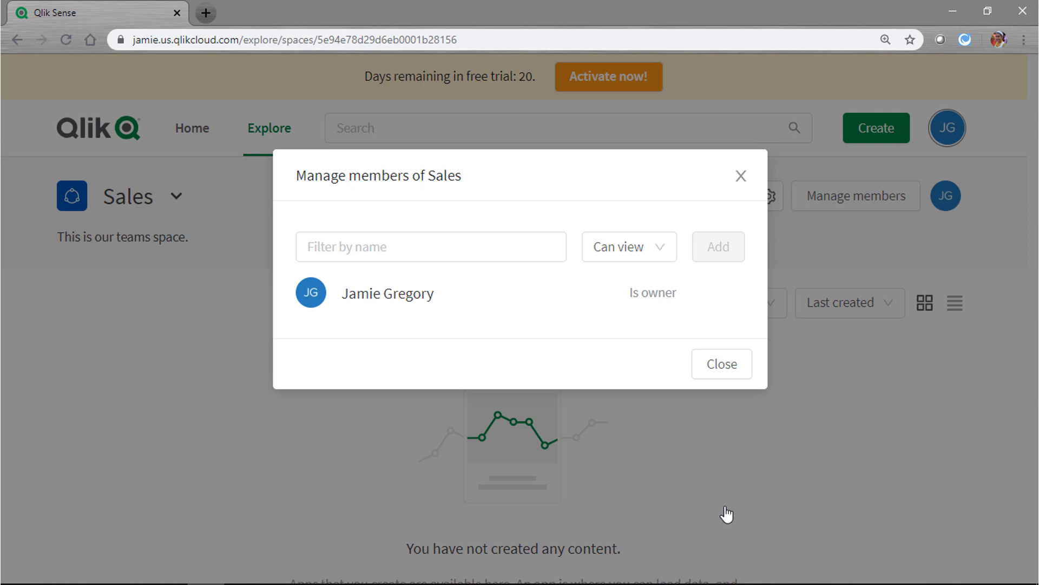
Look up a person in Manage members, then close the window without adding anyone
{"action": "left_click", "coordinate": [550, 245]}
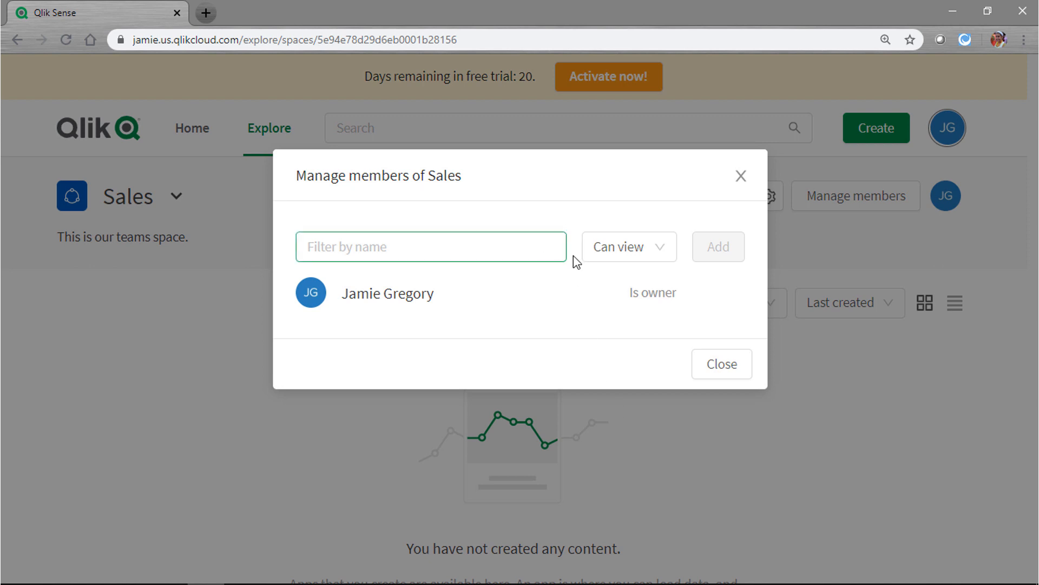
{"action": "left_click", "coordinate": [573, 250]}
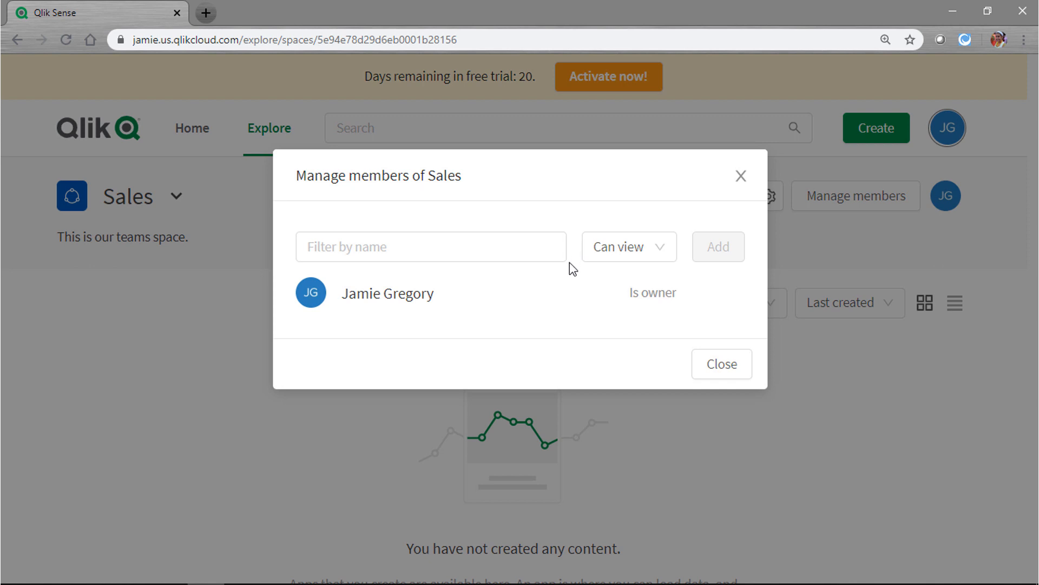
{"action": "left_click", "coordinate": [727, 374]}
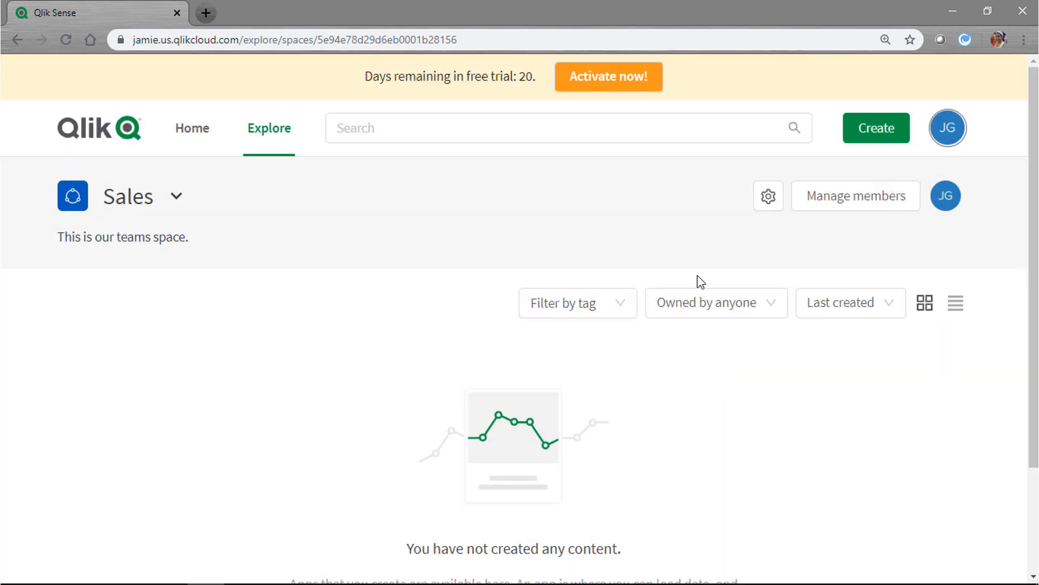
Start a new app named Sales Numbers and keep Sales as its space
{"action": "left_click", "coordinate": [873, 135]}
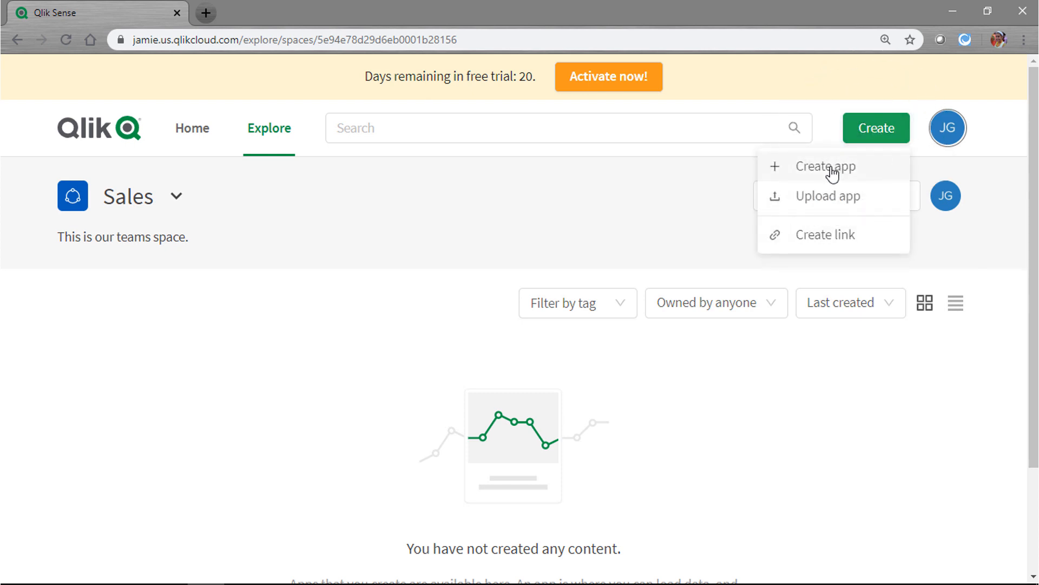
{"action": "left_click", "coordinate": [831, 169]}
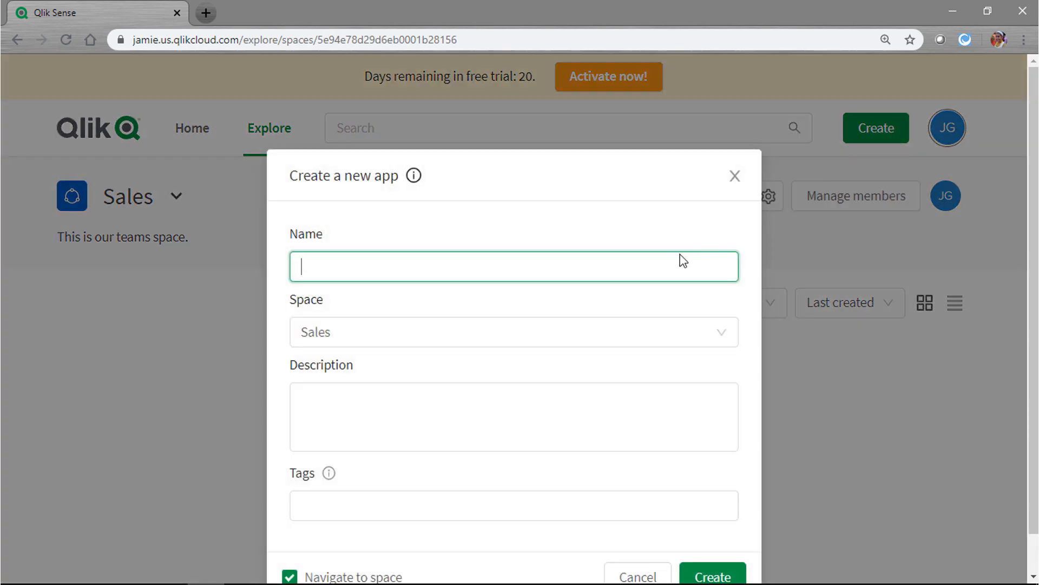
{"action": "left_click", "coordinate": [410, 269]}
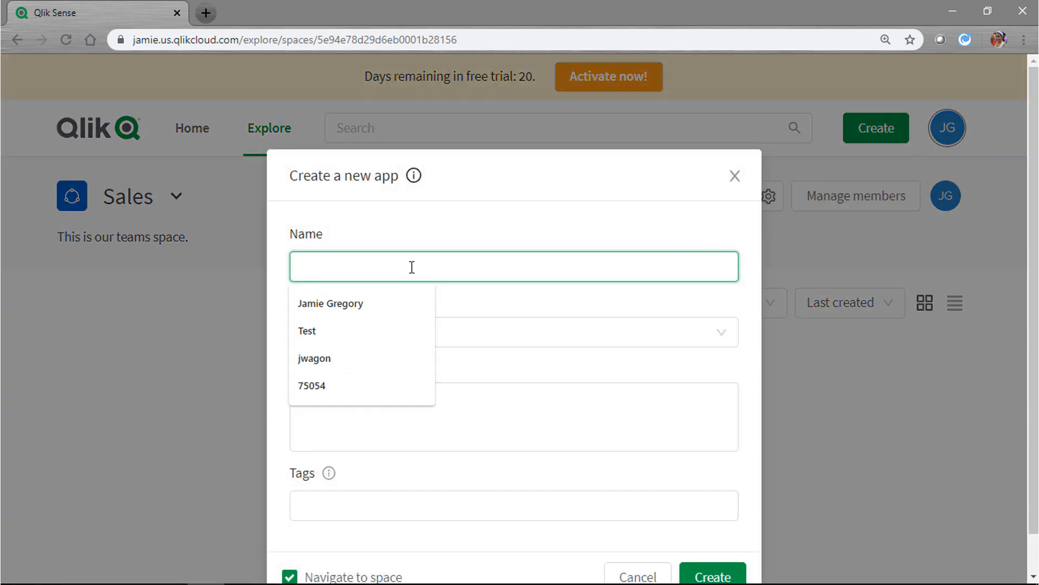
{"action": "type", "text": "Sales Numbers"}
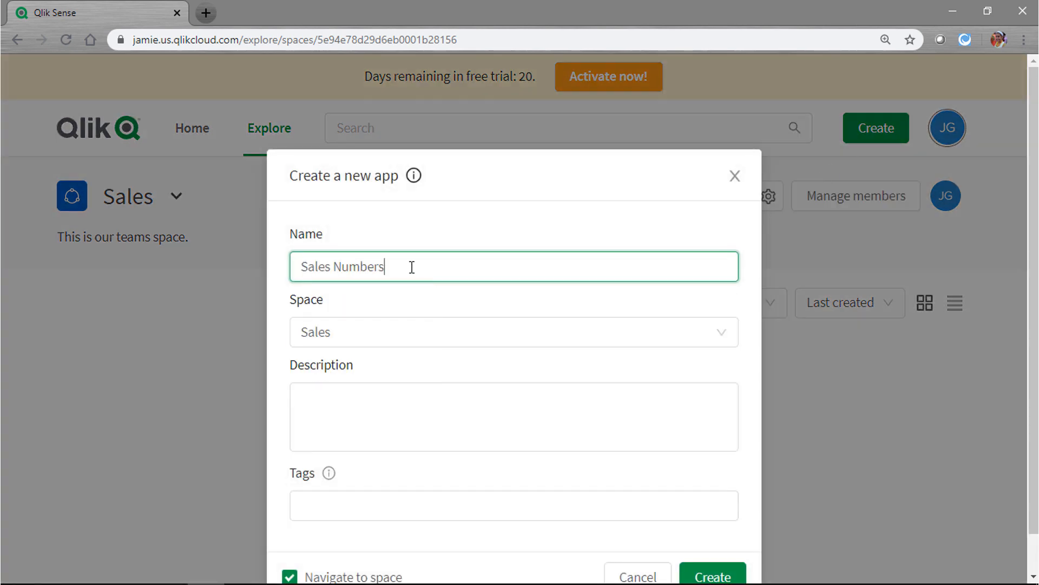
{"action": "left_click", "coordinate": [332, 335]}
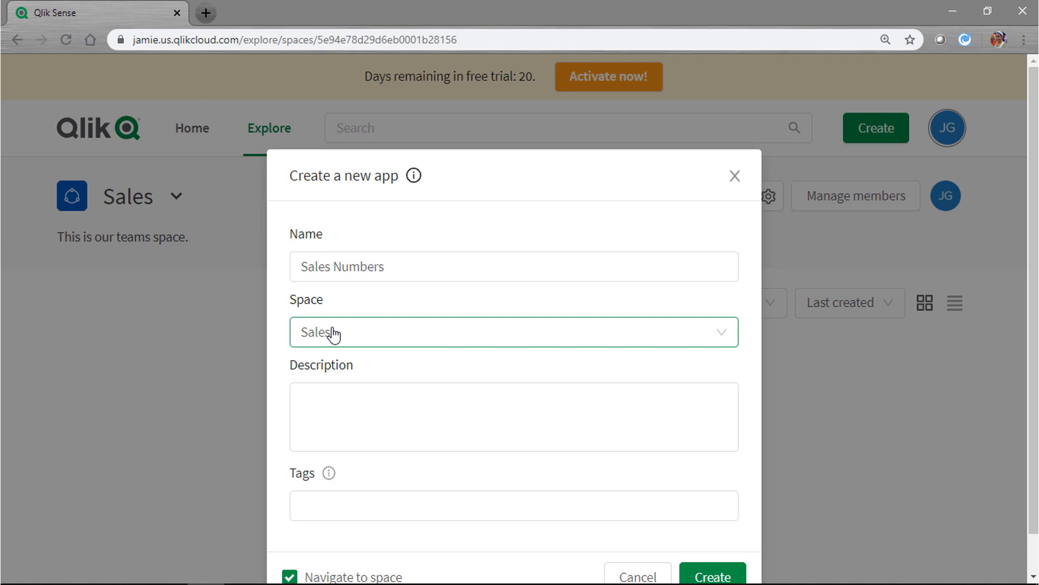
{"action": "left_click", "coordinate": [332, 334]}
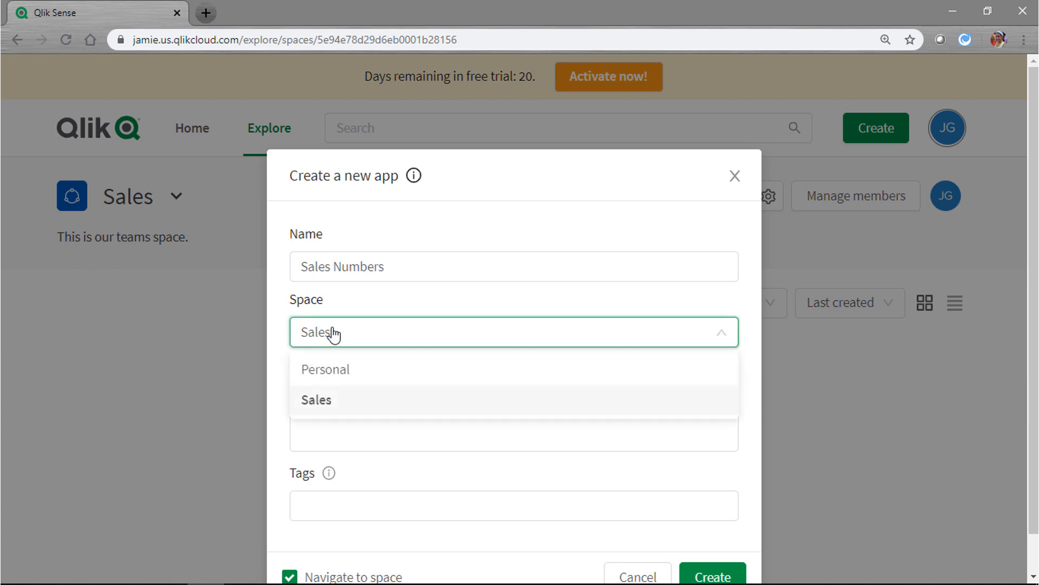
{"action": "left_click", "coordinate": [286, 373]}
Describe the app as 'These are our sales numbers.', create it, and open it
{"action": "left_click", "coordinate": [304, 395]}
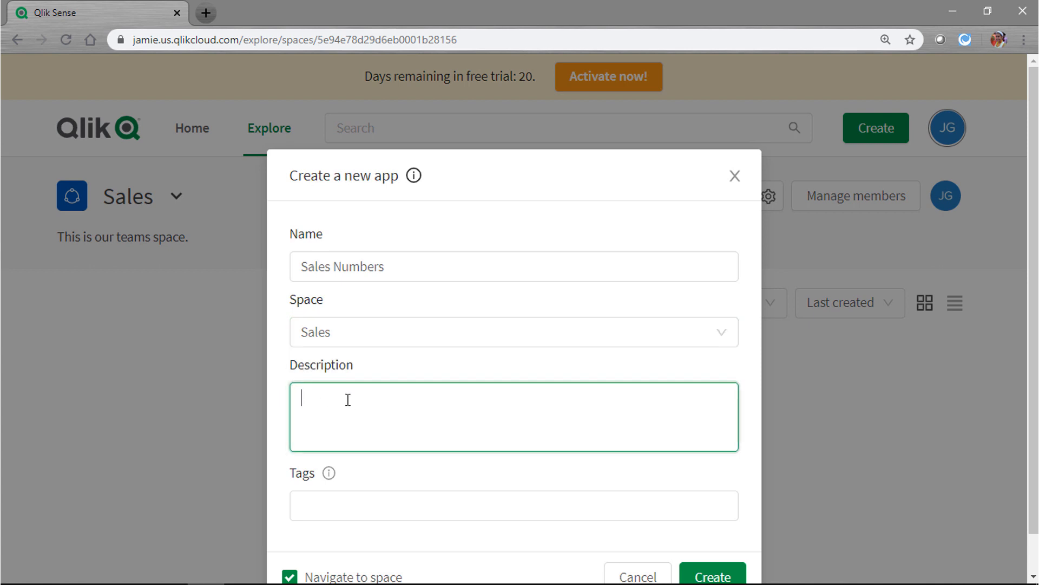
{"action": "type", "text": "These are our sales numbers."}
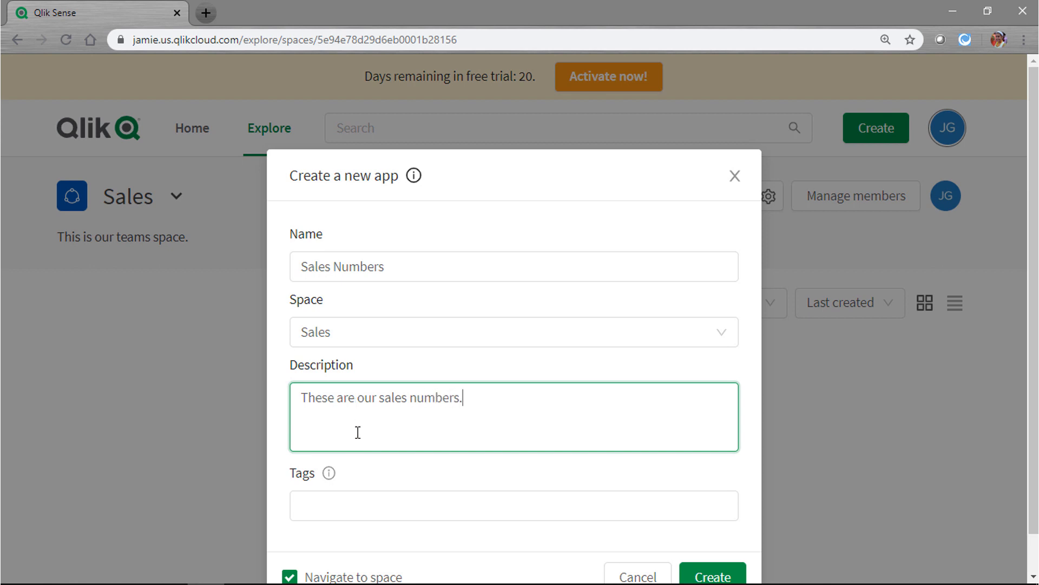
{"action": "left_click", "coordinate": [320, 497]}
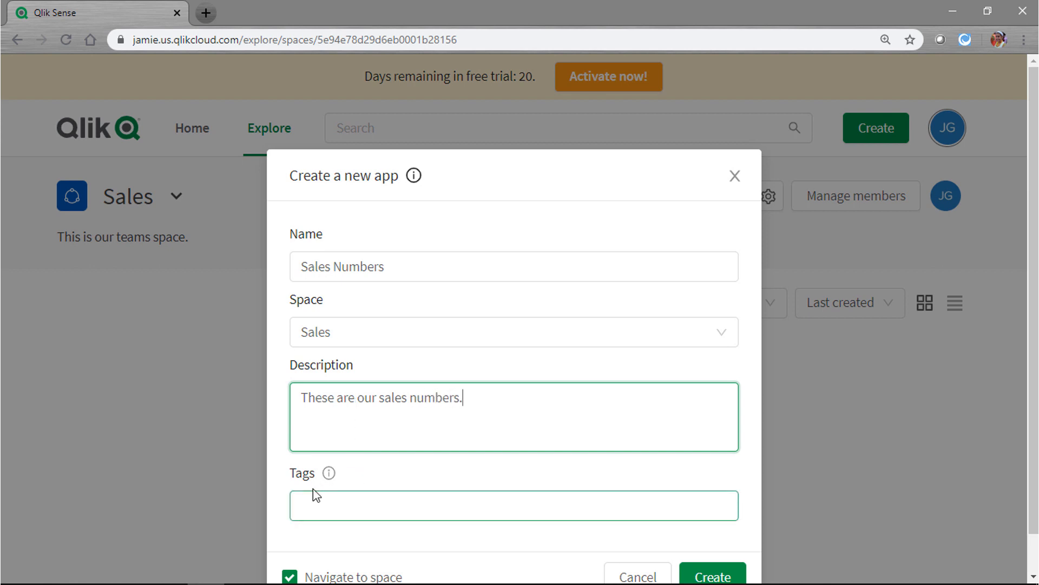
{"action": "left_click", "coordinate": [311, 482]}
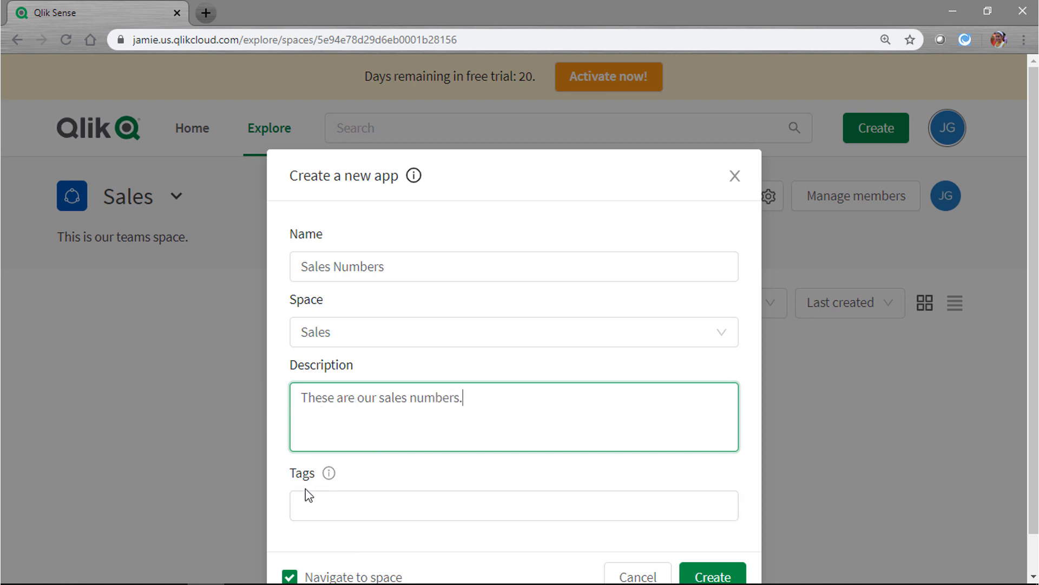
{"action": "left_click", "coordinate": [300, 499]}
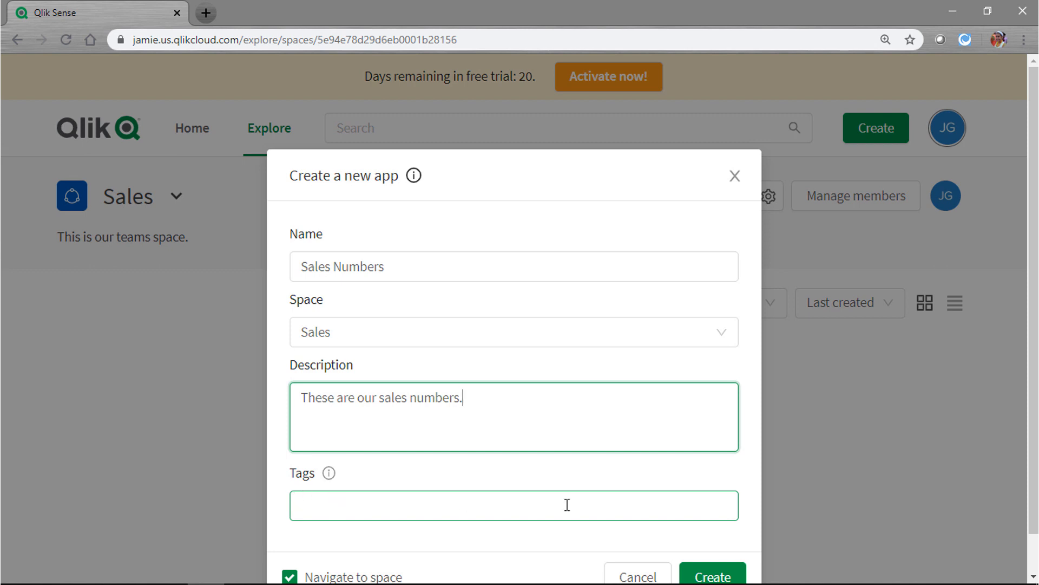
{"action": "scroll", "coordinate": [807, 498], "scroll_direction": "down", "scroll_amount": 1}
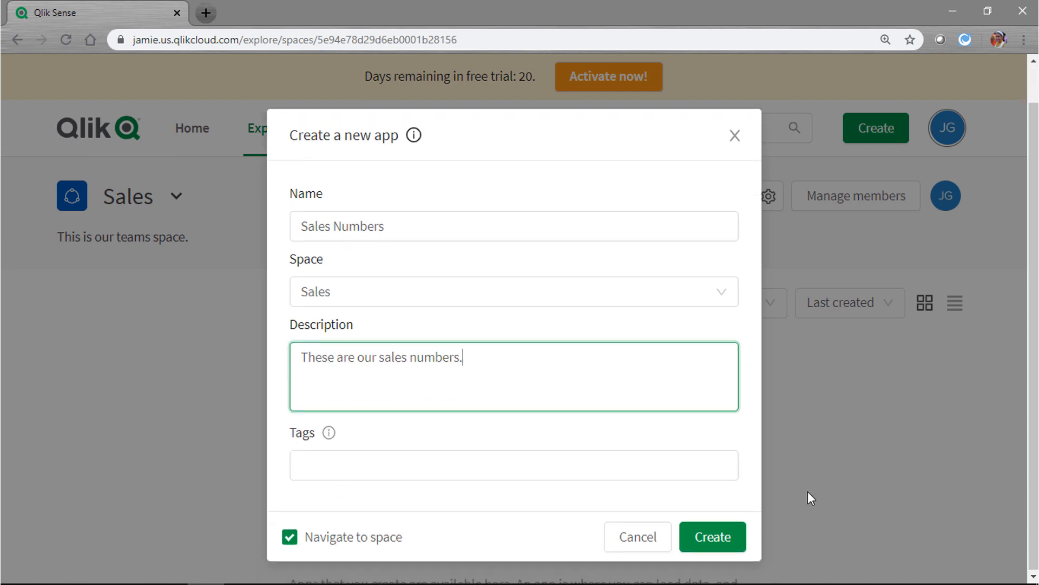
{"action": "left_click", "coordinate": [713, 538]}
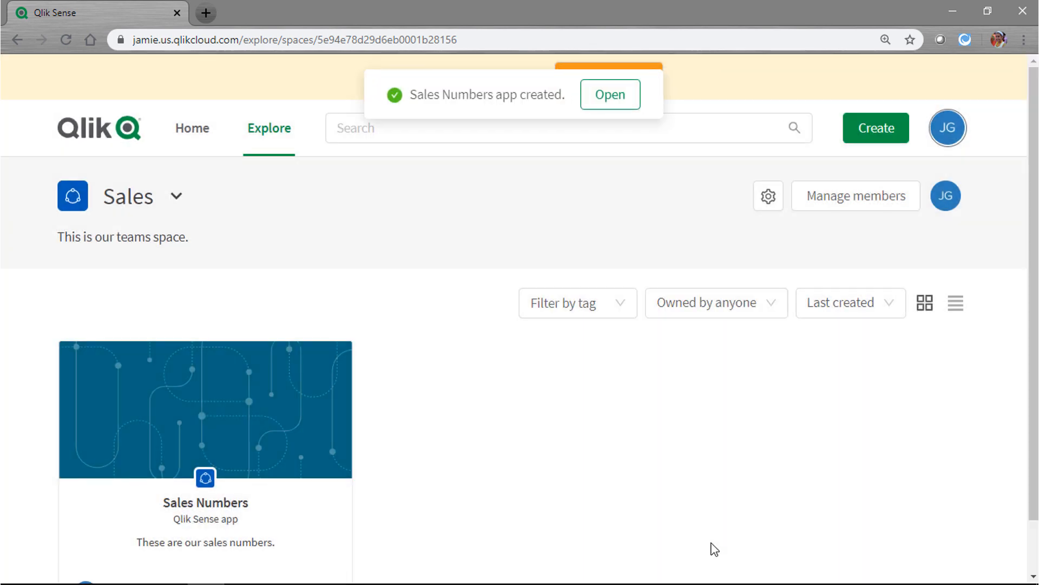
{"action": "left_click", "coordinate": [626, 99]}
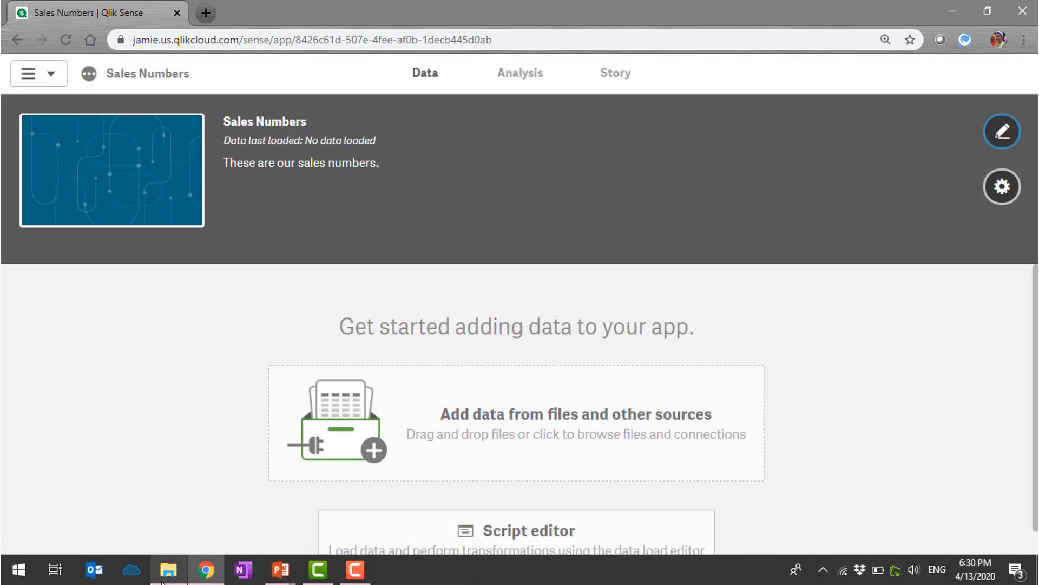
Bring up the Techspert Thursday folder and drag SalesNumbers.xlsx into the Sales Numbers app
{"action": "left_click", "coordinate": [169, 577]}
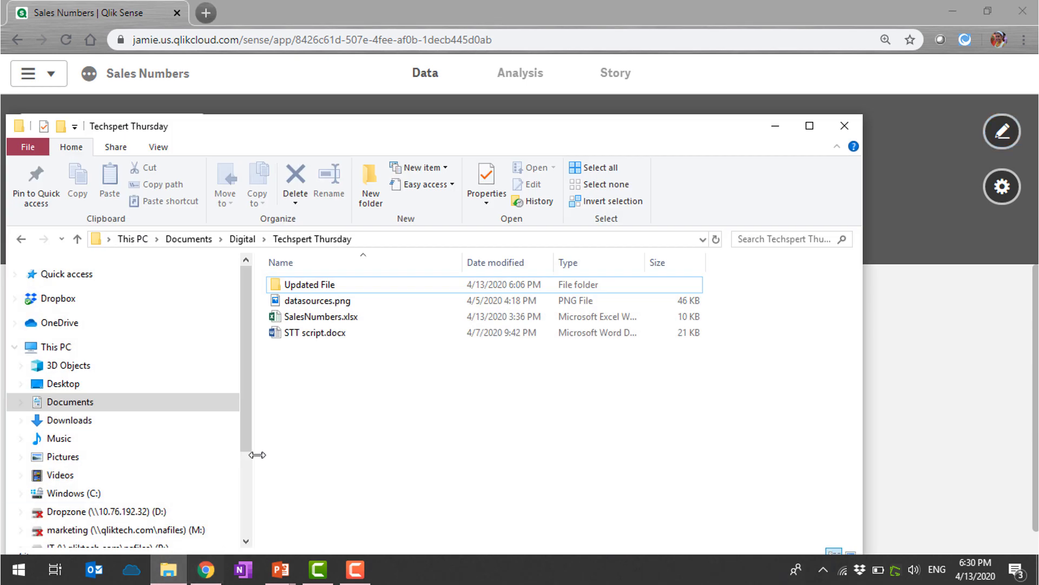
{"action": "left_click", "coordinate": [315, 321]}
{"action": "double_click", "coordinate": [315, 321]}
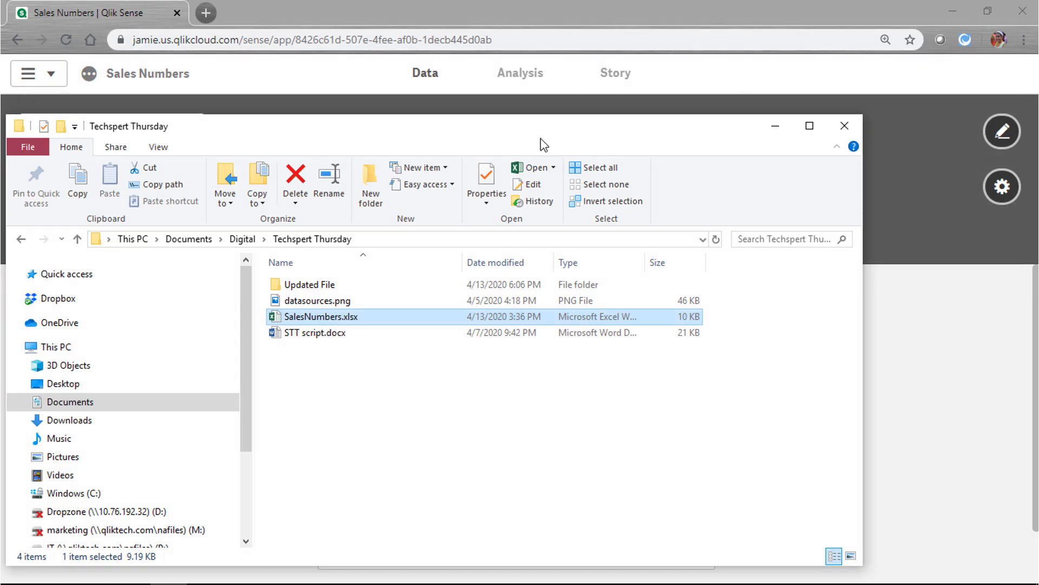
{"action": "left_click_drag", "start_coordinate": [372, 141], "coordinate": [127, 393]}
{"action": "left_click_drag", "start_coordinate": [103, 568], "coordinate": [566, 316]}
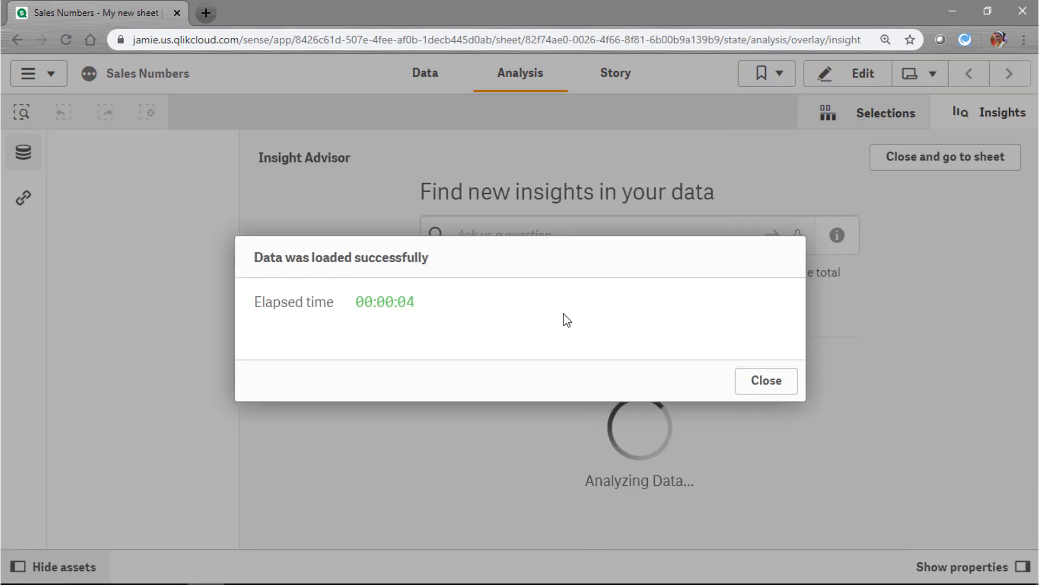
Dismiss the 'Data was loaded successfully' message after SalesNumbers.xlsx loads
{"action": "left_click", "coordinate": [739, 377]}
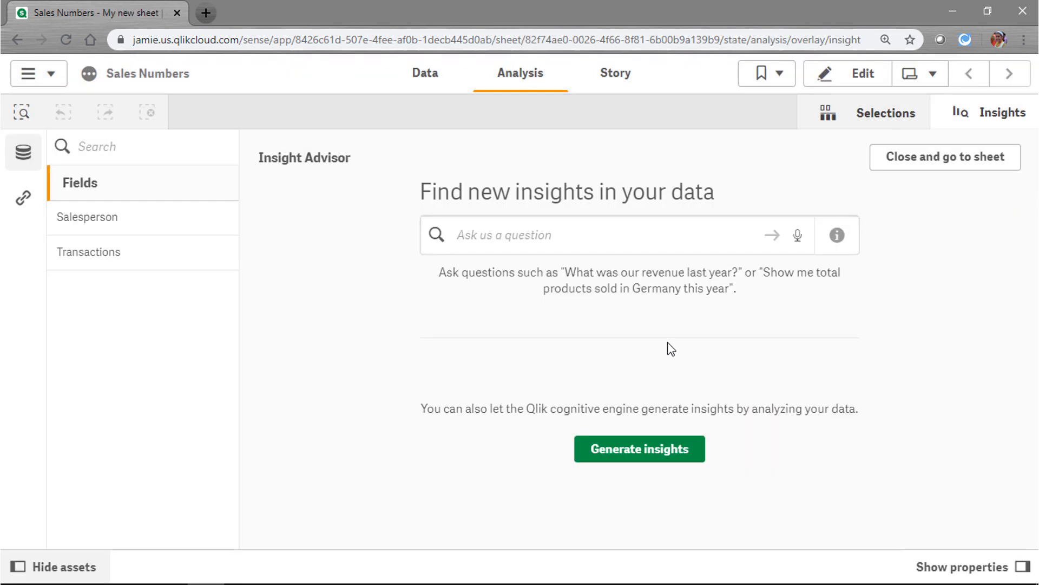
Ask Insight Advisor 'sum of trans' using the Transactions field
{"action": "left_click", "coordinate": [630, 234]}
{"action": "type", "text": "sum of trans"}
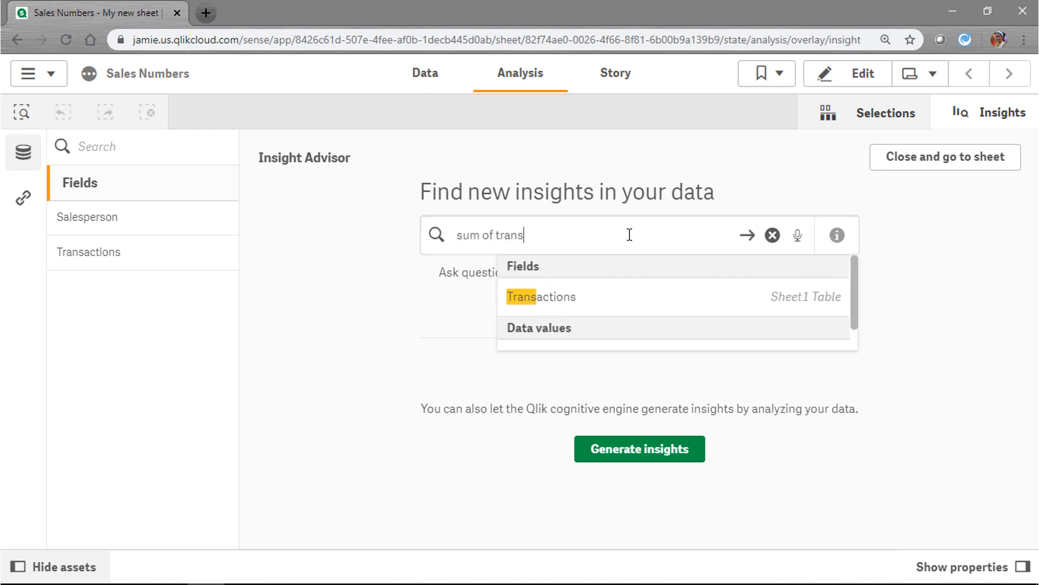
{"action": "left_click", "coordinate": [567, 299]}
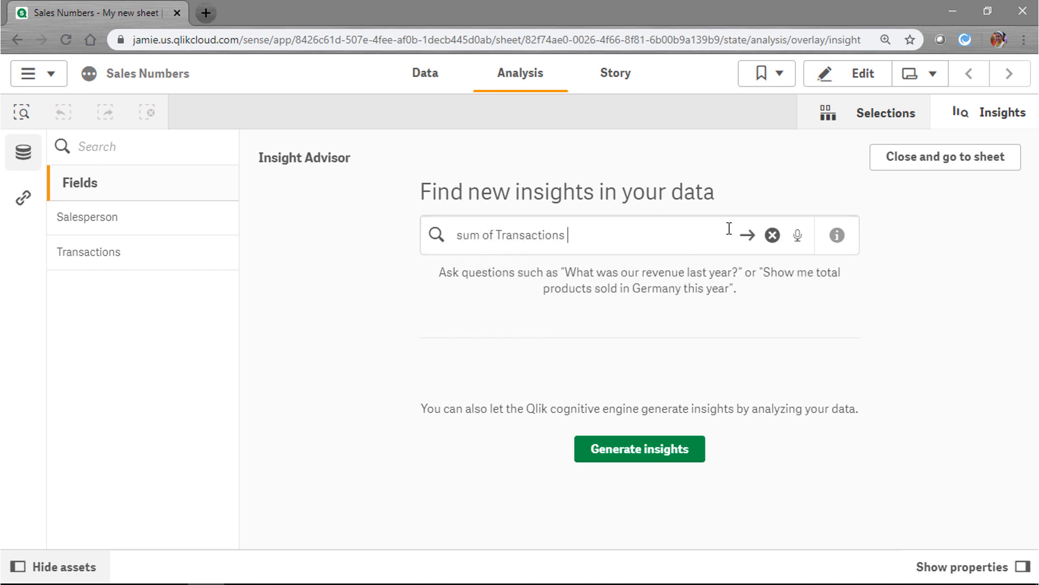
{"action": "left_click", "coordinate": [747, 236]}
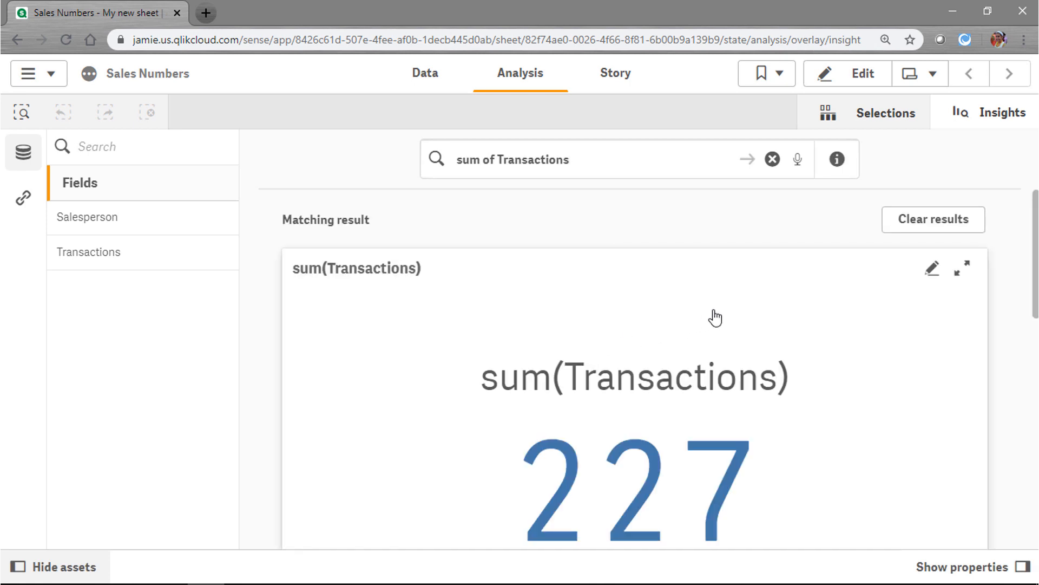
Add the 227 total KPI and the Transactions by Salesperson bar chart to My new sheet
{"action": "scroll", "coordinate": [738, 314], "scroll_direction": "down", "scroll_amount": 2}
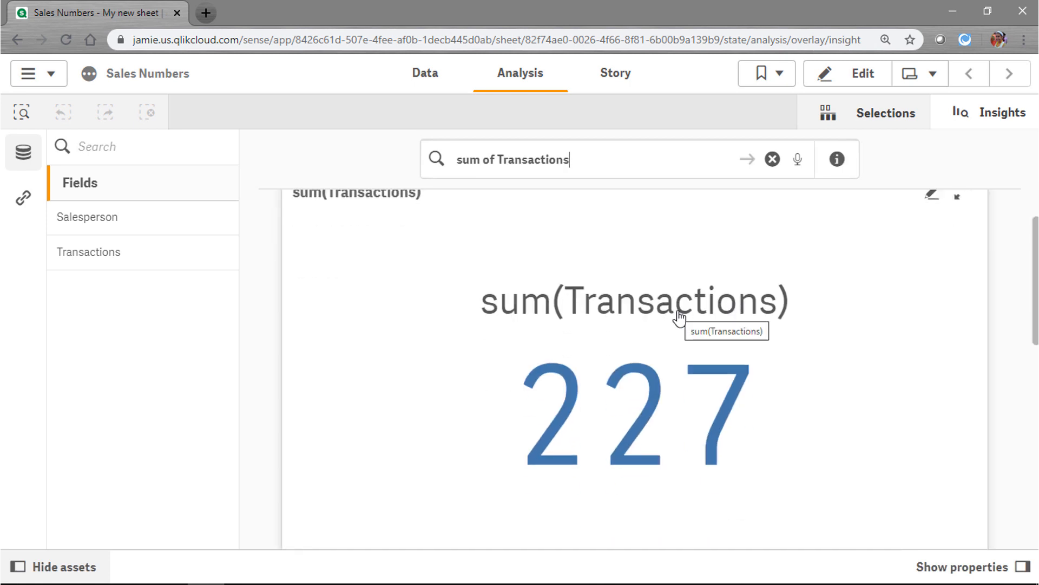
{"action": "scroll", "coordinate": [680, 313], "scroll_direction": "down", "scroll_amount": 3}
{"action": "scroll", "coordinate": [699, 311], "scroll_direction": "down", "scroll_amount": 4}
{"action": "scroll", "coordinate": [595, 358], "scroll_direction": "down", "scroll_amount": 4}
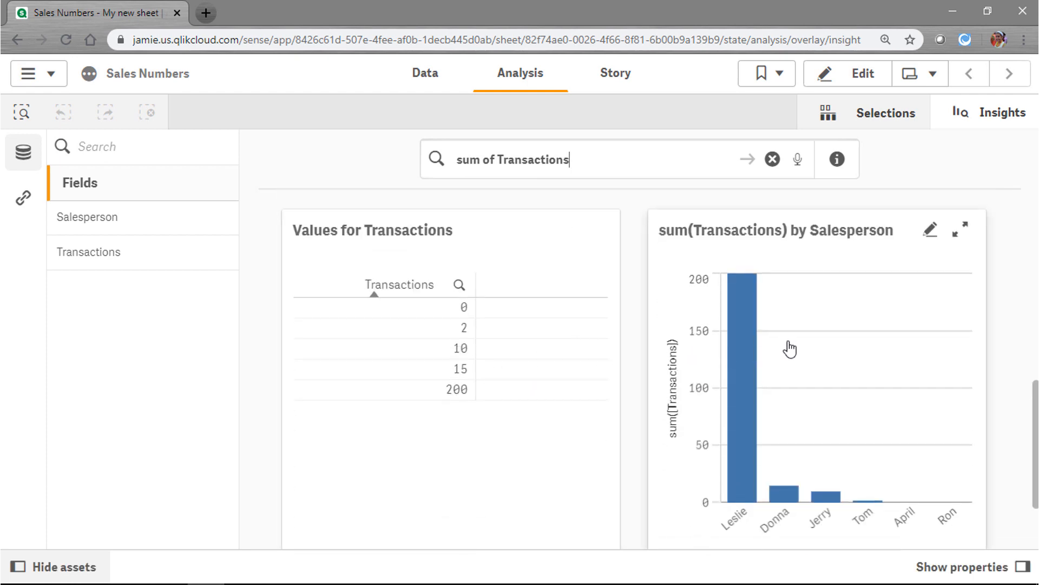
{"action": "scroll", "coordinate": [799, 381], "scroll_direction": "up", "scroll_amount": 6}
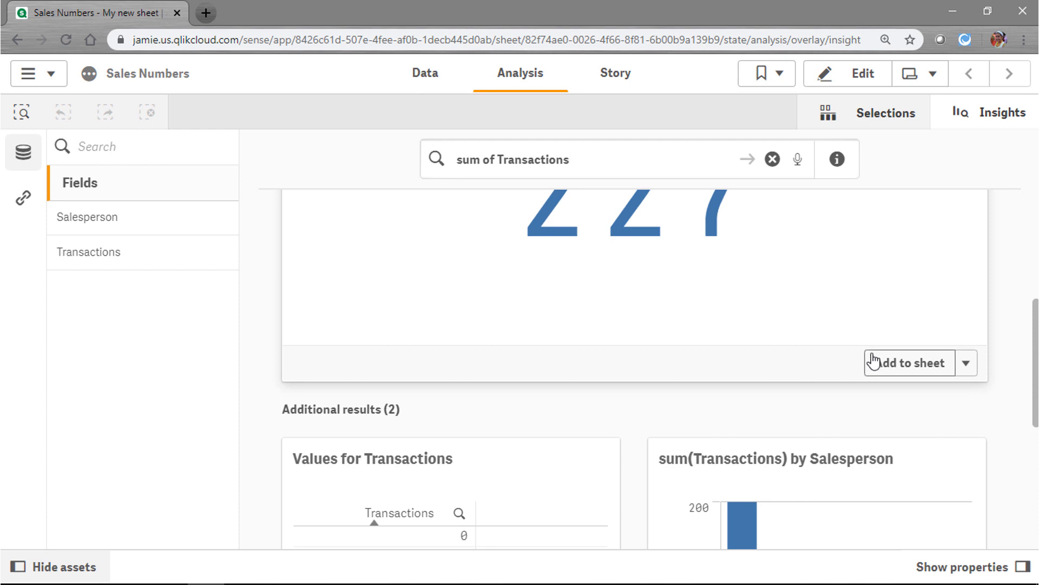
{"action": "left_click", "coordinate": [905, 366]}
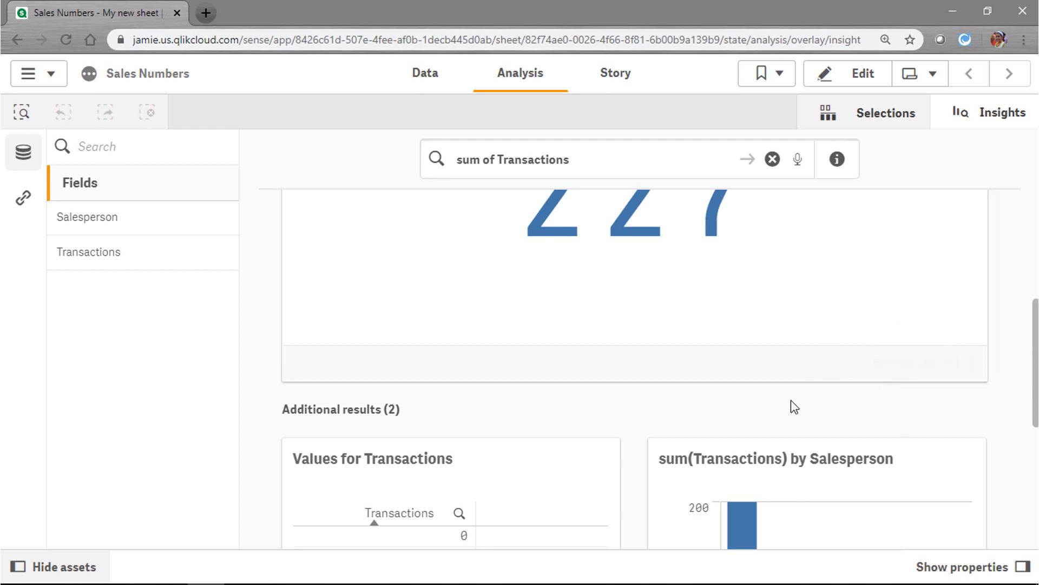
{"action": "scroll", "coordinate": [790, 401], "scroll_direction": "down", "scroll_amount": 8}
{"action": "left_click", "coordinate": [921, 517]}
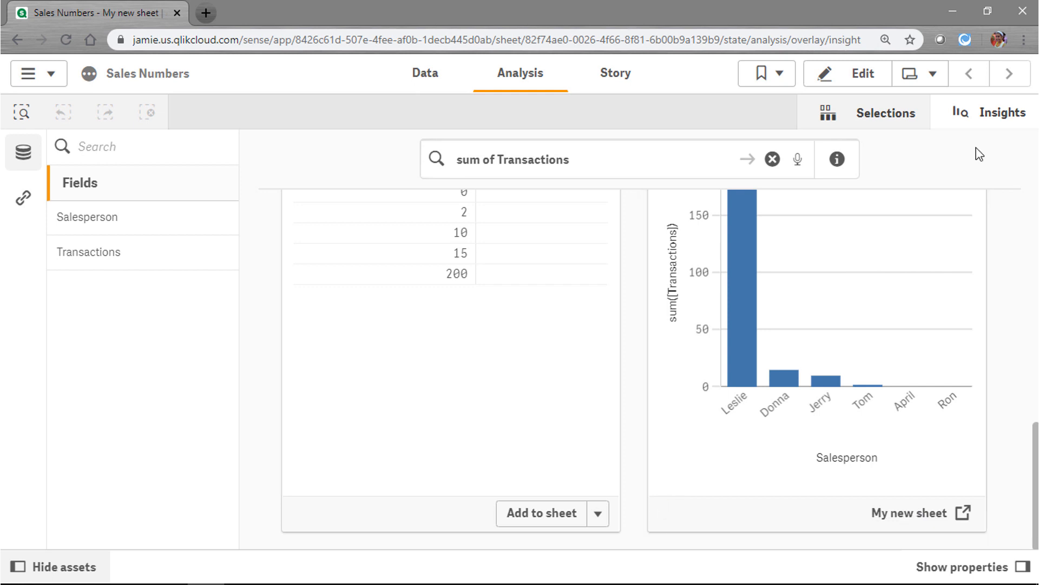
Close Insight Advisor and read each salesperson's Transactions value on the bar chart
{"action": "left_click", "coordinate": [990, 123]}
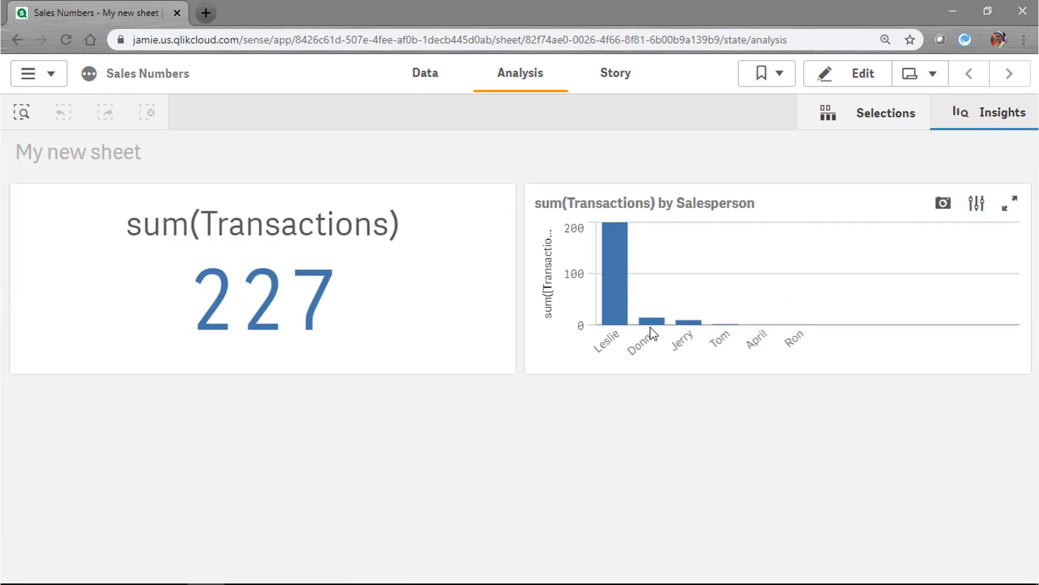
{"action": "mouse_move", "coordinate": [644, 331]}
{"action": "mouse_move", "coordinate": [603, 327]}
{"action": "key", "text": "ctrl"}
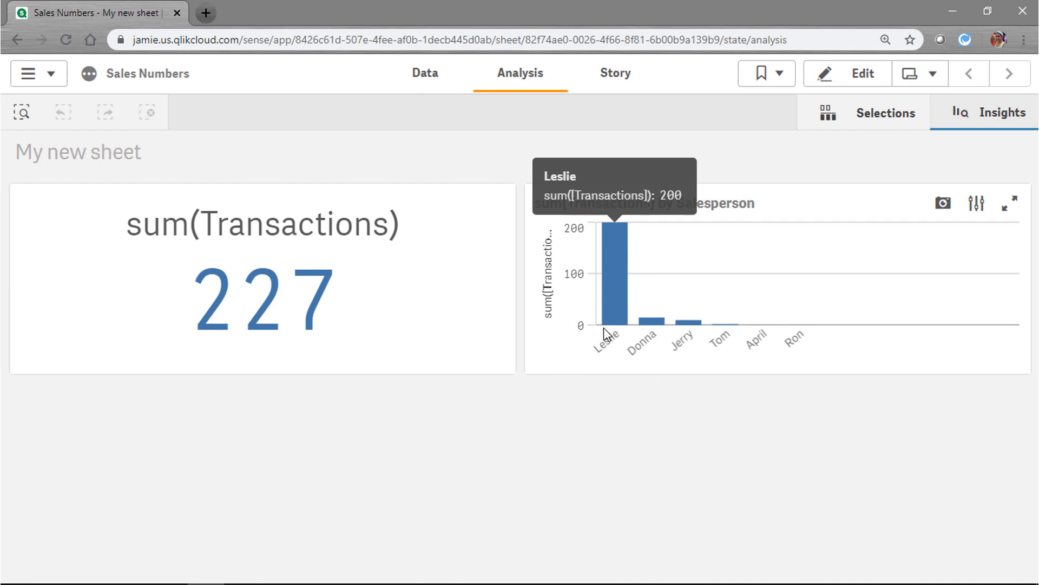
{"action": "mouse_move", "coordinate": [763, 345]}
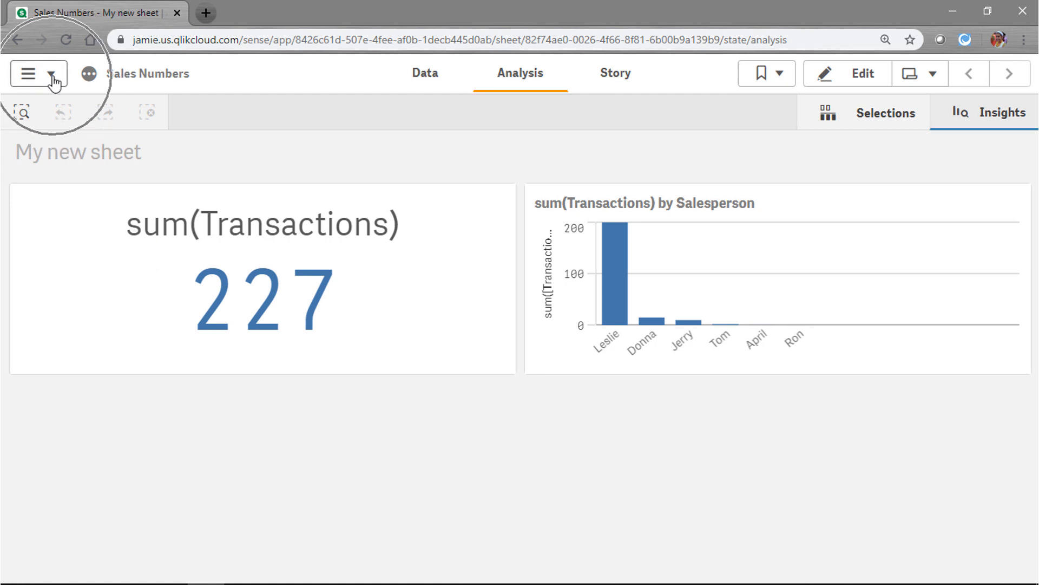
Make My new sheet public from the navigation menu
{"action": "left_click", "coordinate": [25, 81]}
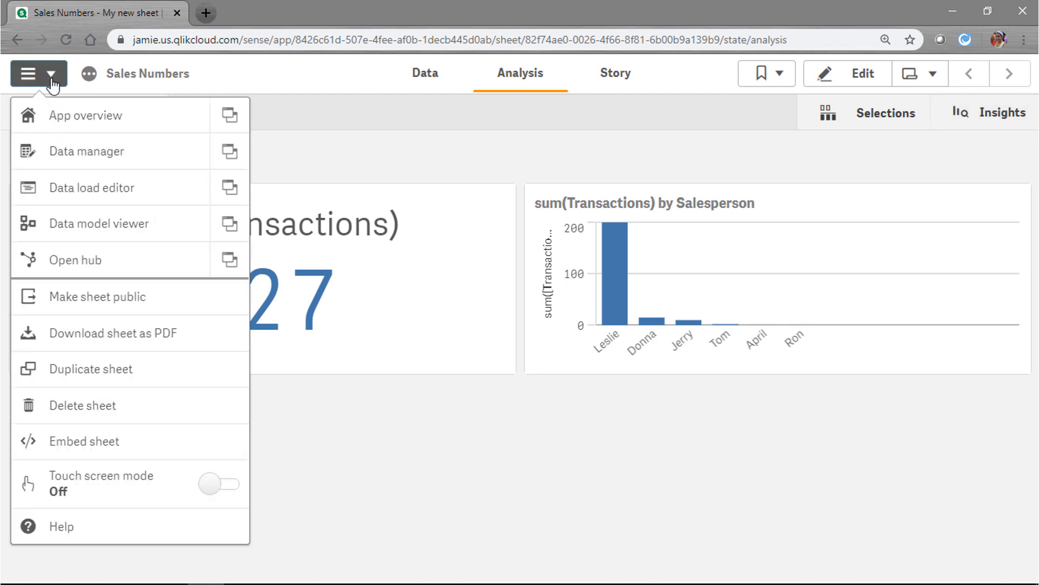
{"action": "left_click", "coordinate": [99, 313]}
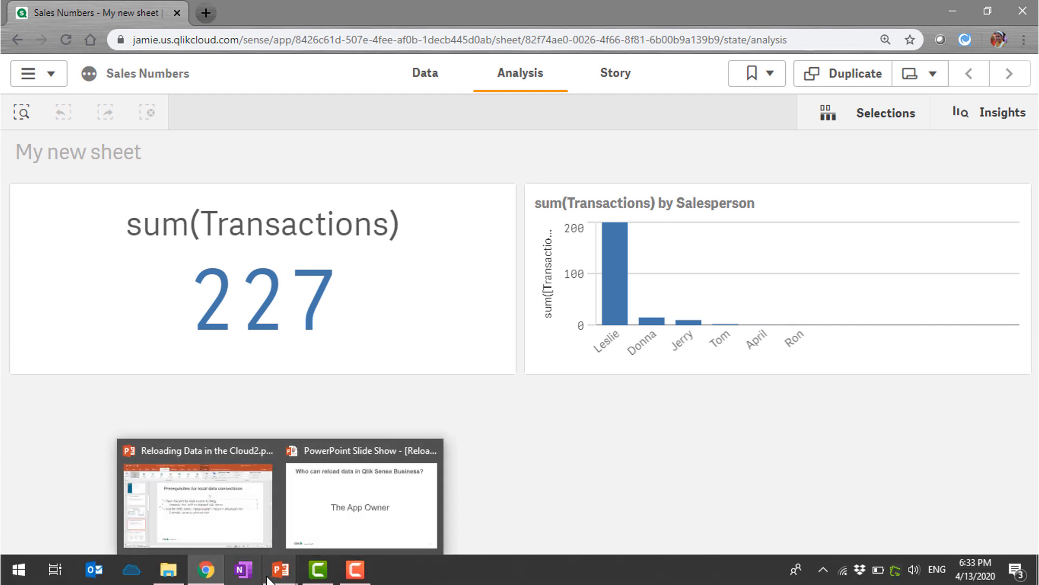
Review the updated SalesNumbers.xlsx from the Updated File folder in Excel, then close it
{"action": "left_click", "coordinate": [172, 569]}
{"action": "left_click_drag", "start_coordinate": [307, 378], "coordinate": [444, 219]}
{"action": "double_click", "coordinate": [229, 377]}
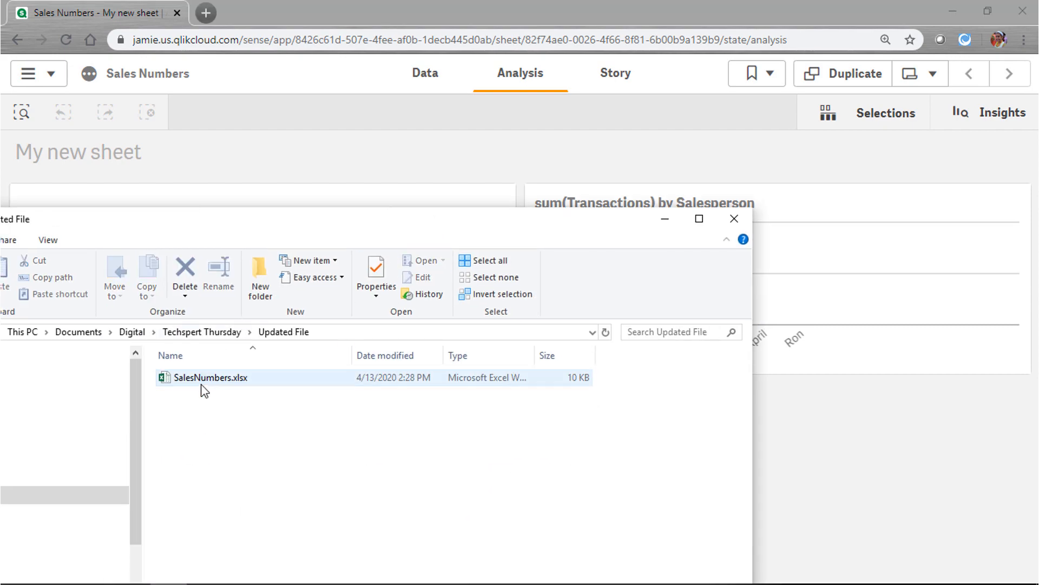
{"action": "double_click", "coordinate": [203, 378]}
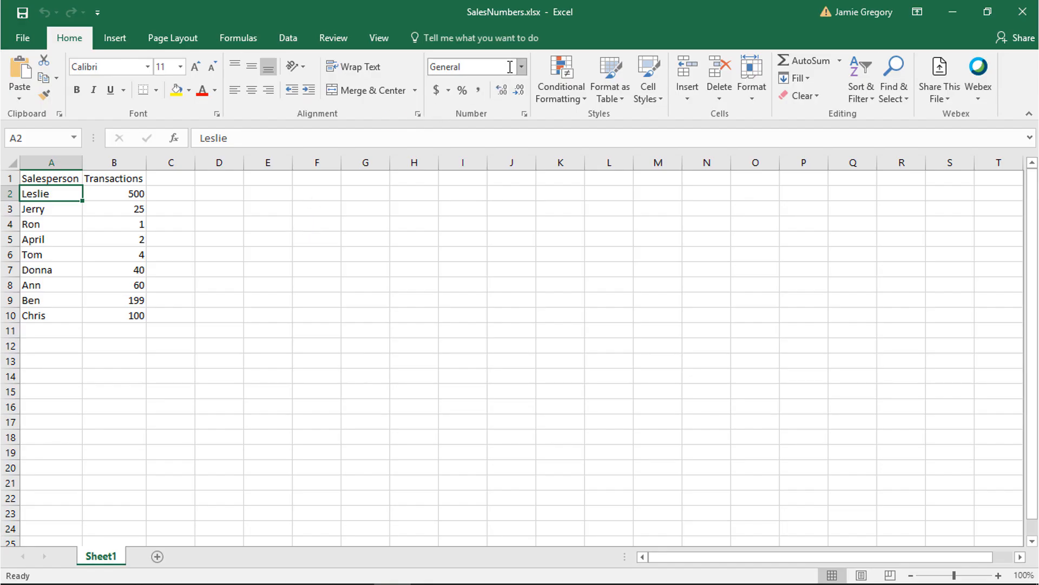
{"action": "left_click", "coordinate": [504, 15]}
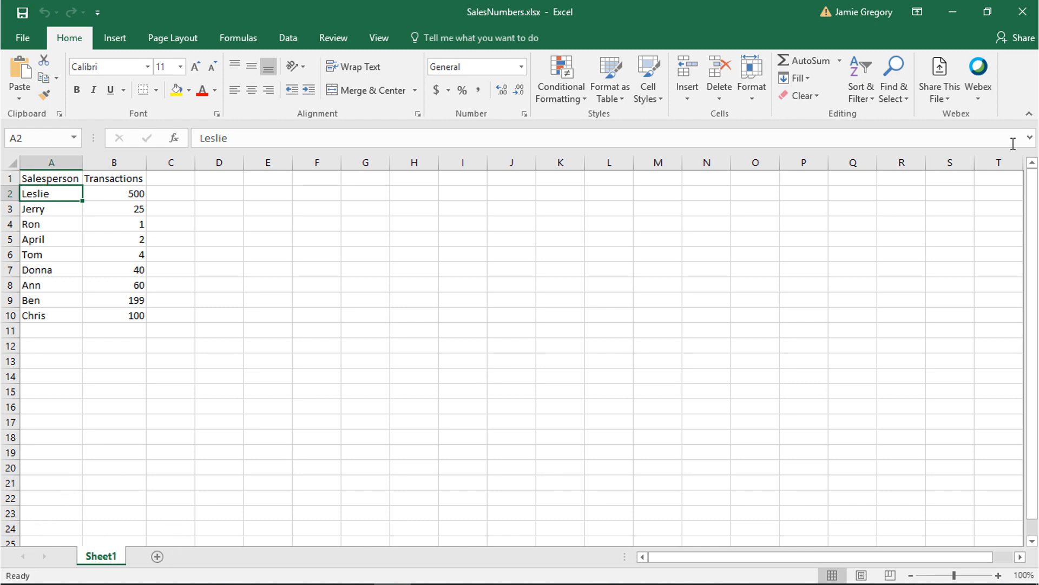
{"action": "left_click", "coordinate": [1024, 15]}
Replace the app's SalesNumbers.xlsx with the updated file, lifting the Transactions total to 931
{"action": "left_click_drag", "start_coordinate": [379, 226], "coordinate": [410, 391]}
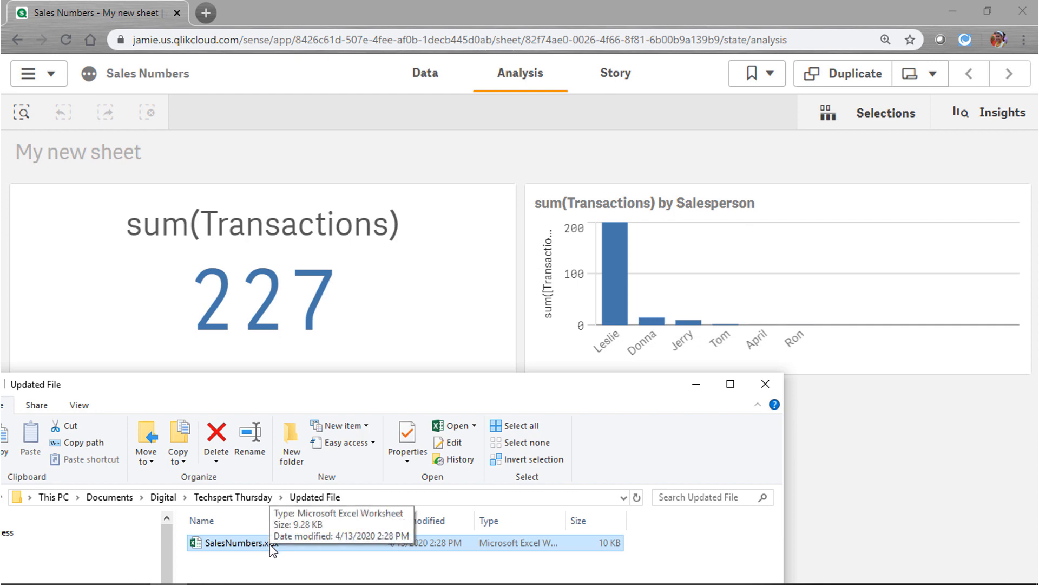
{"action": "left_click_drag", "start_coordinate": [272, 548], "coordinate": [450, 303]}
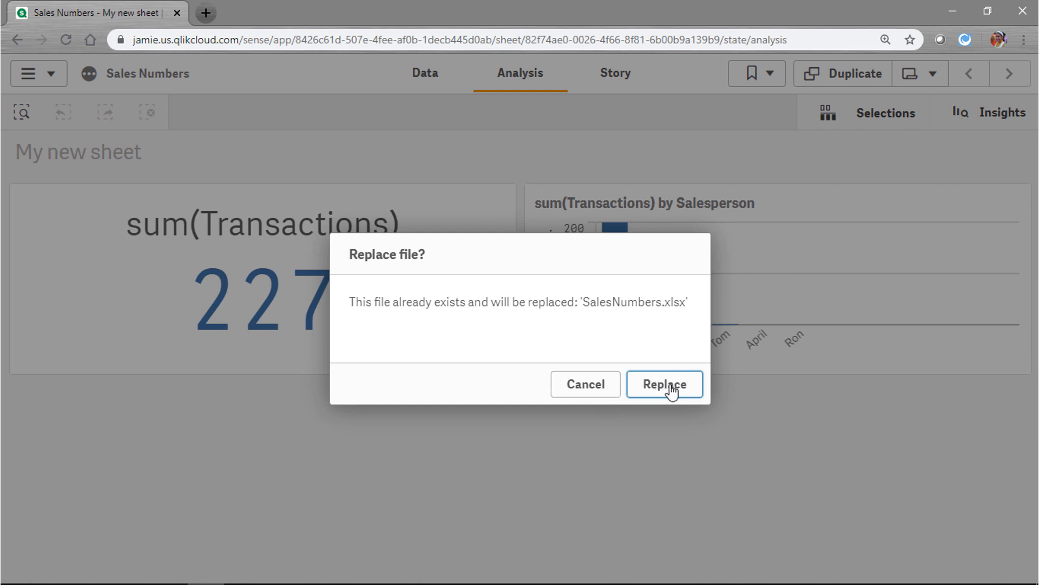
{"action": "left_click", "coordinate": [671, 390]}
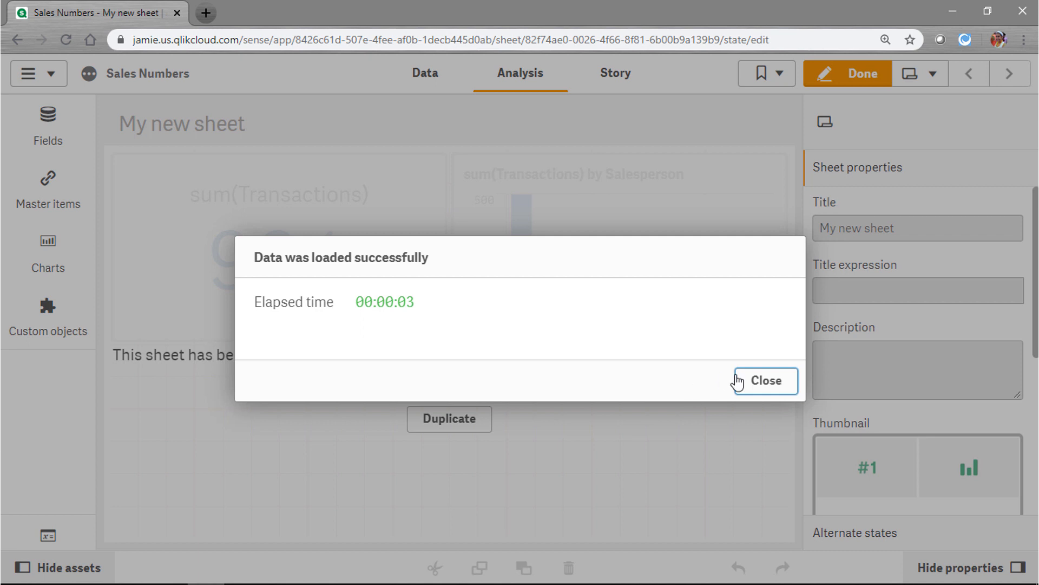
{"action": "left_click", "coordinate": [769, 388]}
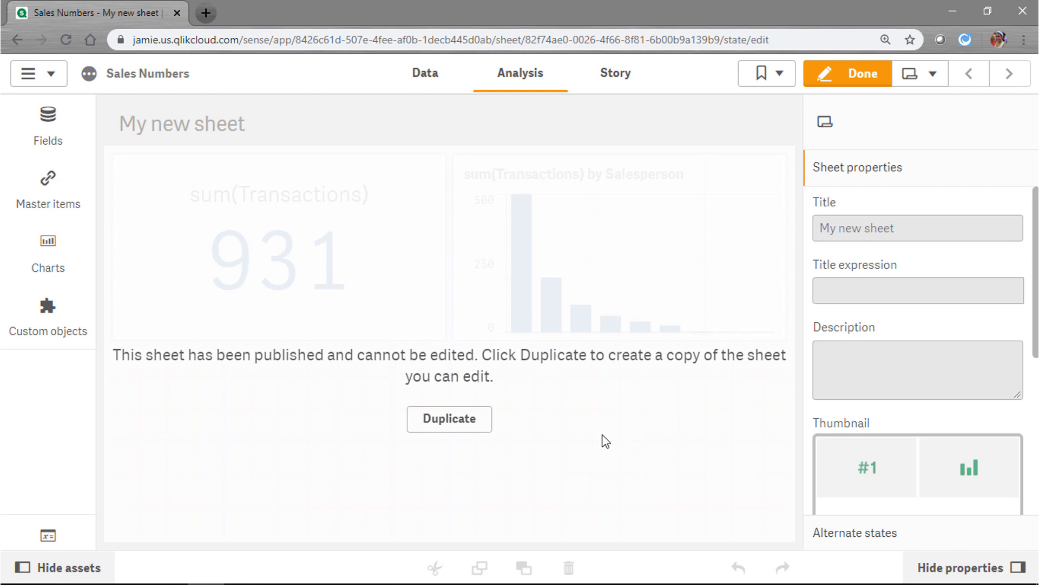
Leave edit mode, check the 931 total and new salesperson bars, then open Data manager
{"action": "left_click", "coordinate": [843, 76]}
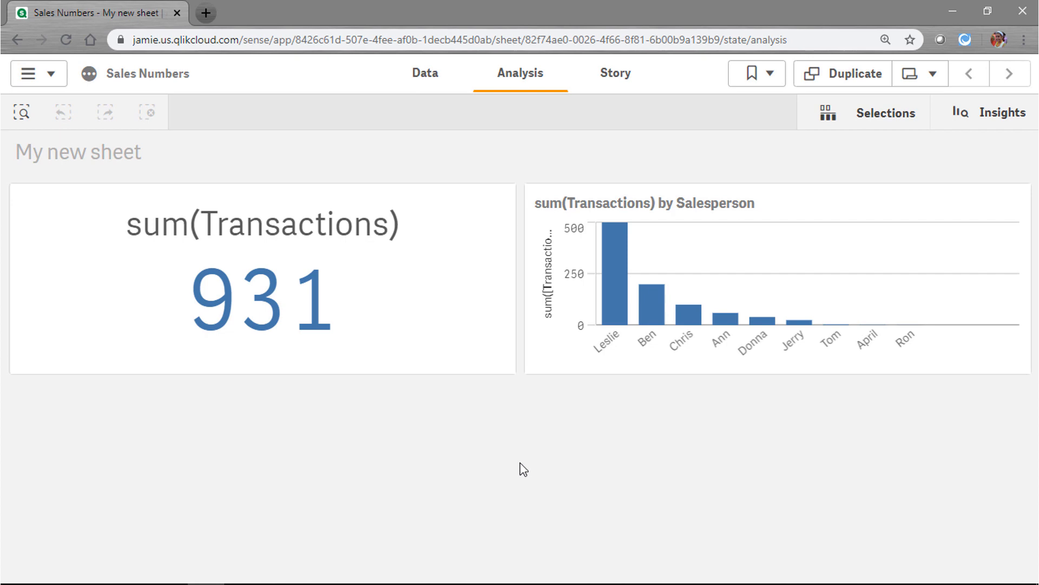
{"action": "left_click", "coordinate": [264, 313]}
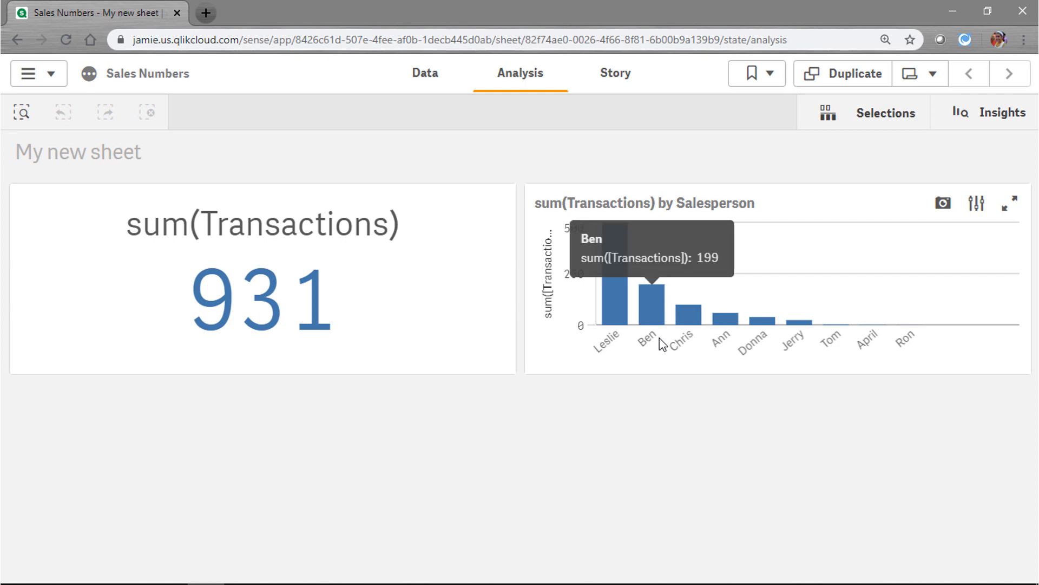
{"action": "left_click", "coordinate": [677, 338]}
{"action": "mouse_move", "coordinate": [677, 343]}
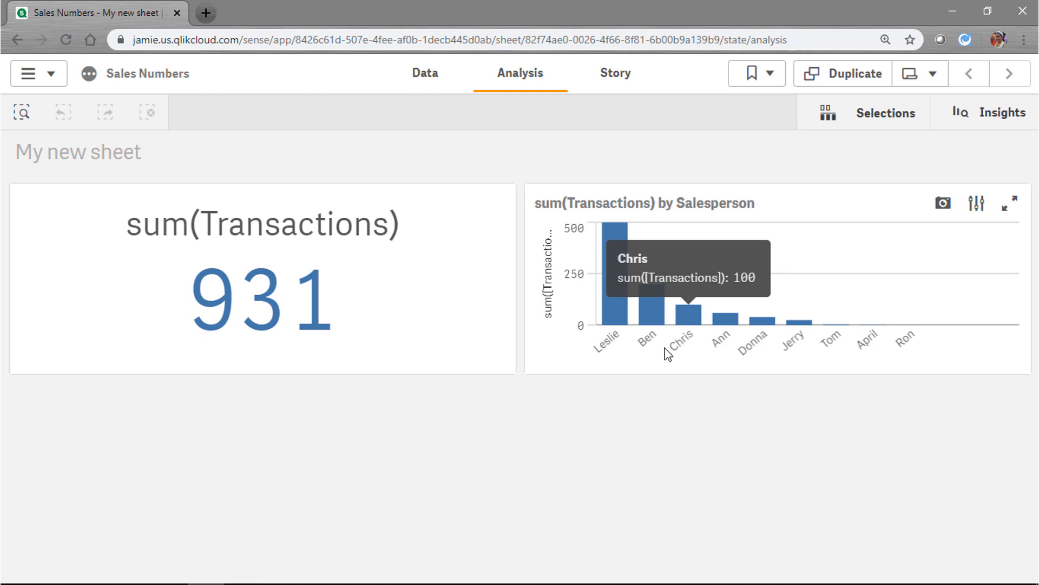
{"action": "left_click", "coordinate": [427, 76]}
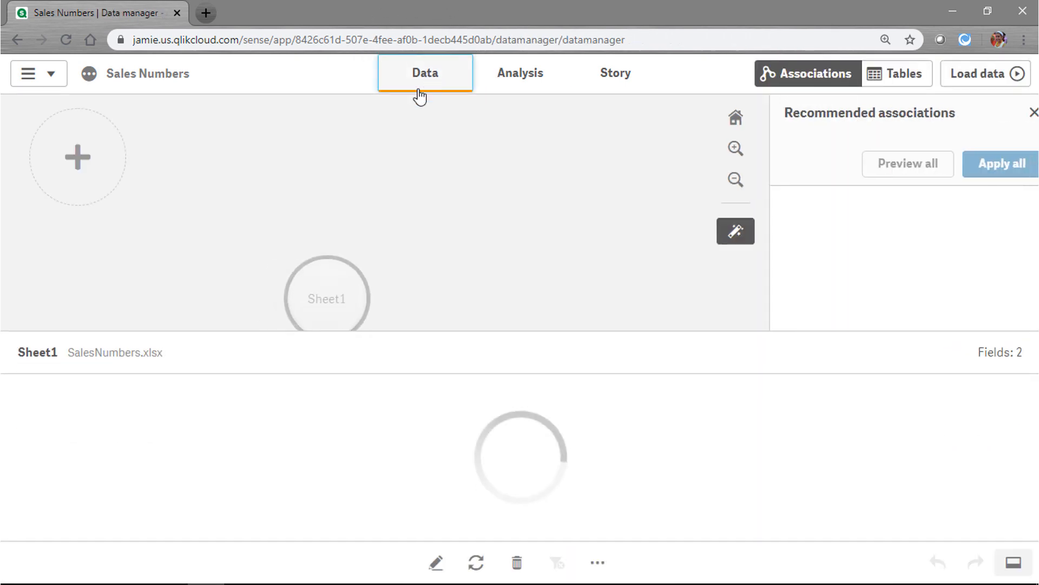
Browse Data files to the DataFiles (Sales) folder containing SalesNumbers.xlsx
{"action": "left_click", "coordinate": [77, 161]}
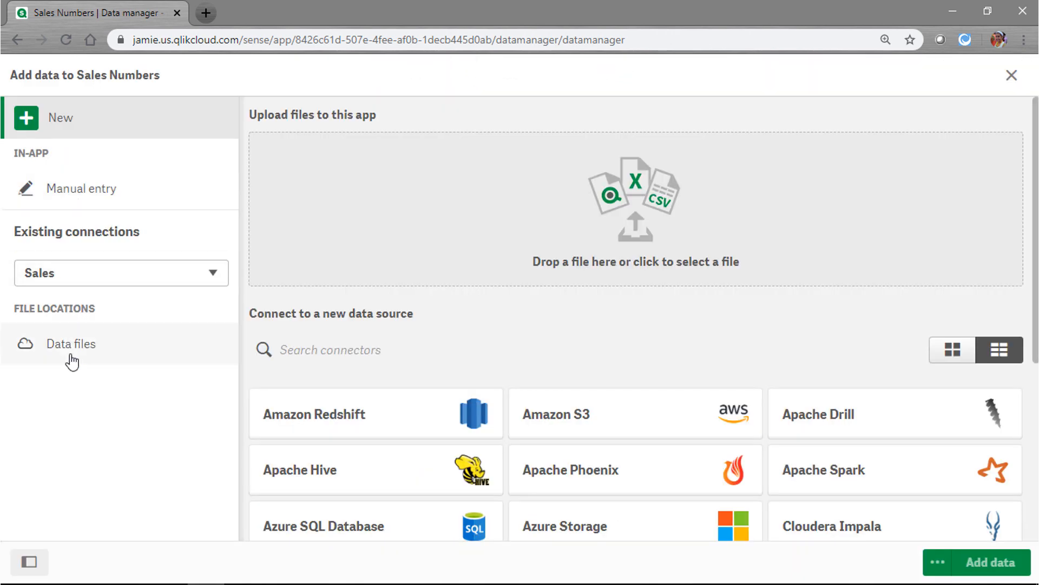
{"action": "left_click", "coordinate": [74, 353]}
{"action": "left_click", "coordinate": [74, 347]}
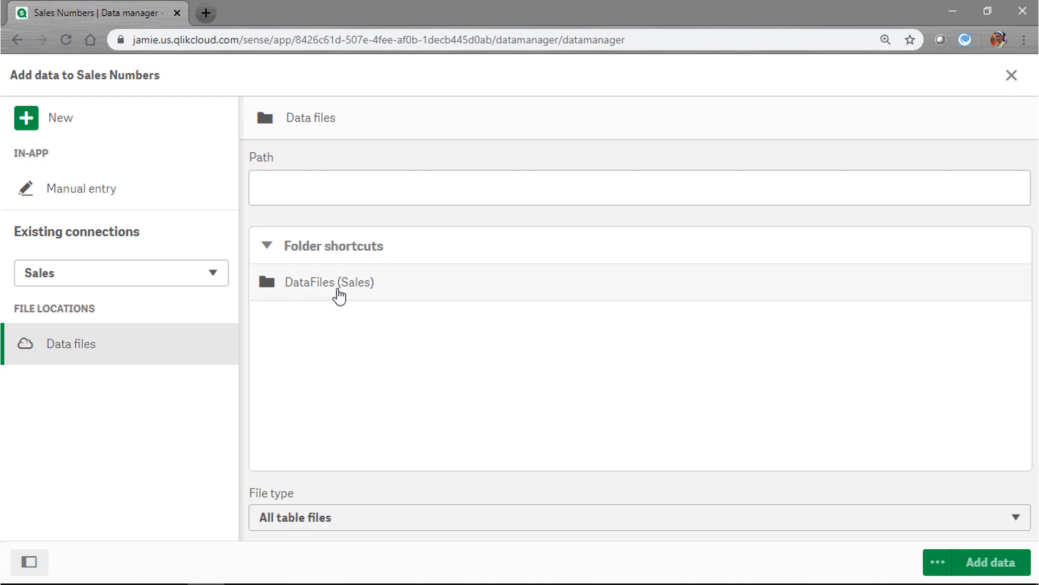
{"action": "left_click", "coordinate": [342, 291]}
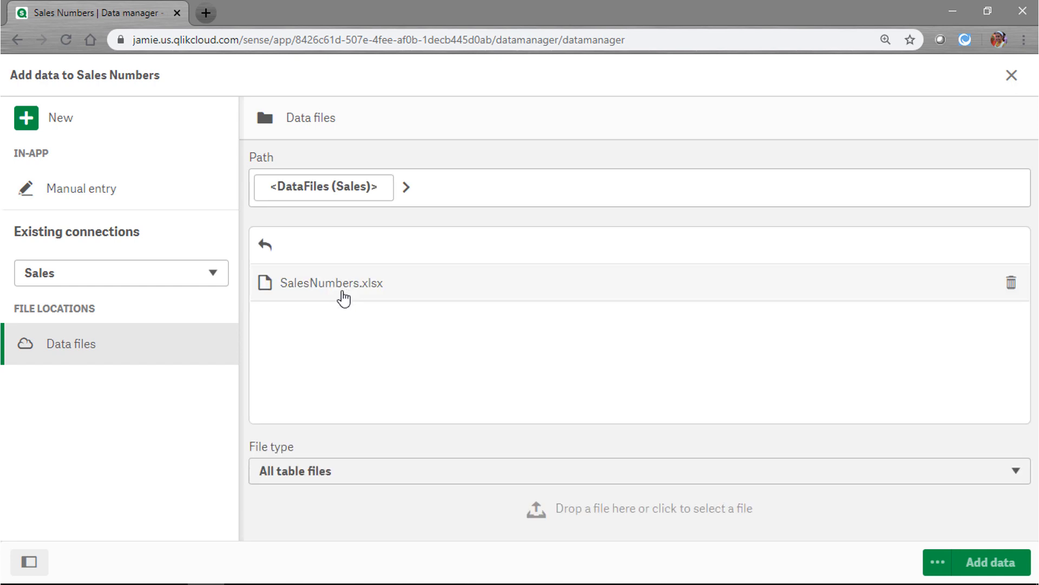
{"action": "left_click", "coordinate": [345, 293]}
{"action": "key", "text": "ctrl"}
{"action": "key", "text": "ctrl"}
{"action": "key", "text": "ctrl"}
{"action": "key", "text": "ctrl"}
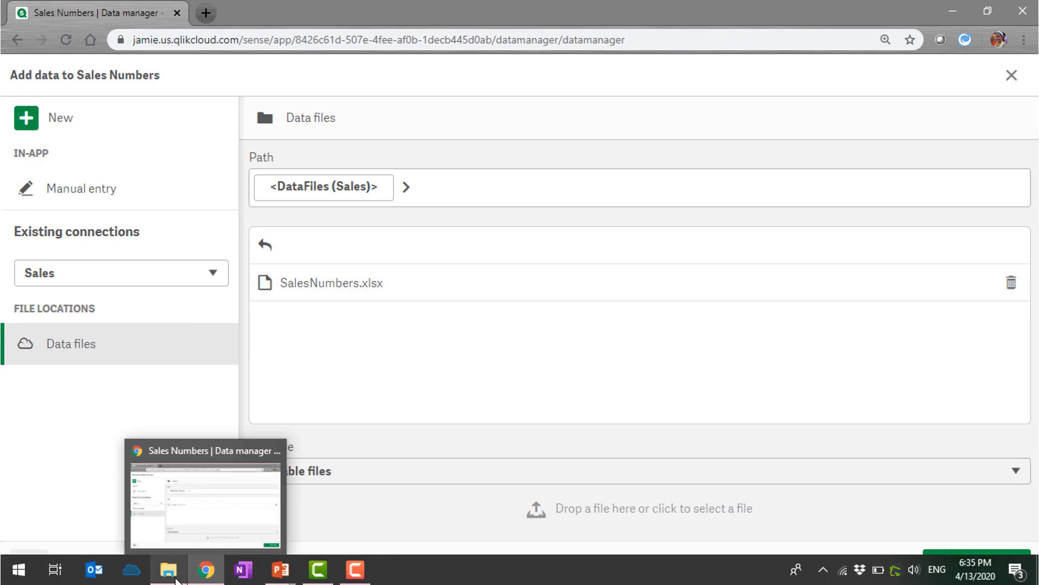
Drop the updated SalesNumbers.xlsx in to replace the old file and add its Sheet1 table
{"action": "left_click", "coordinate": [169, 580]}
{"action": "left_click_drag", "start_coordinate": [241, 543], "coordinate": [529, 329]}
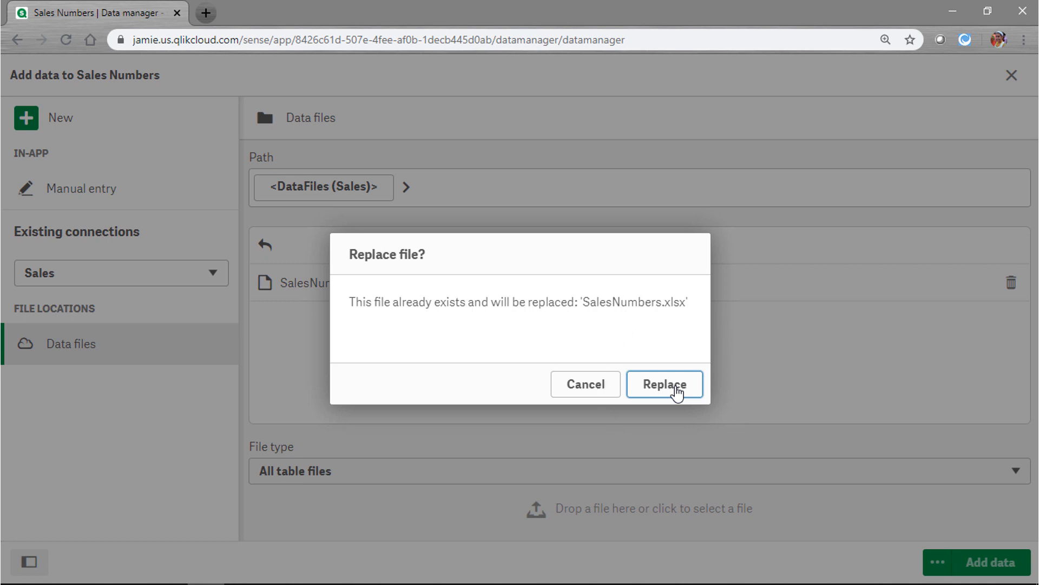
{"action": "left_click", "coordinate": [666, 384]}
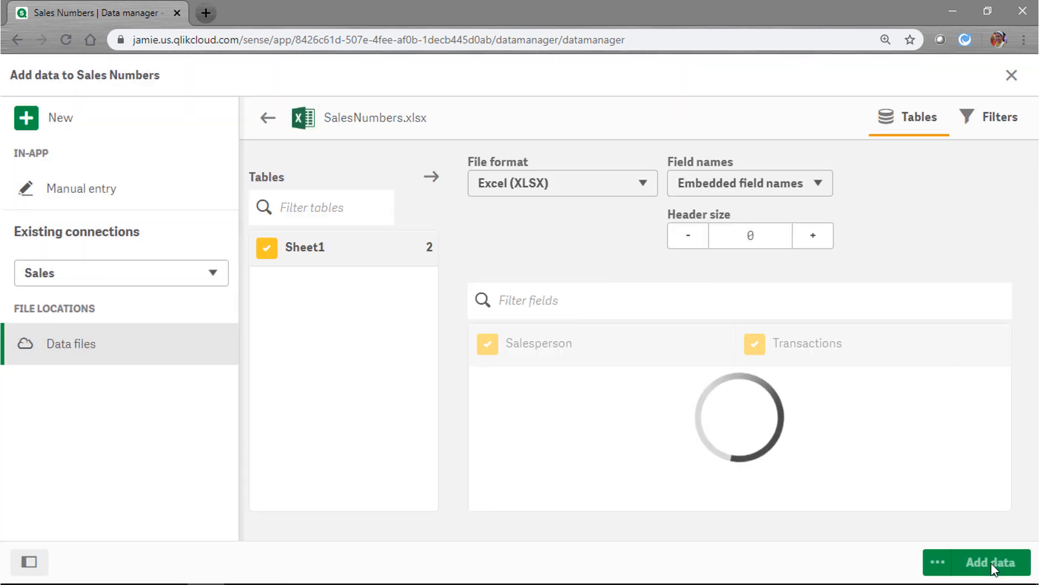
{"action": "left_click", "coordinate": [991, 563]}
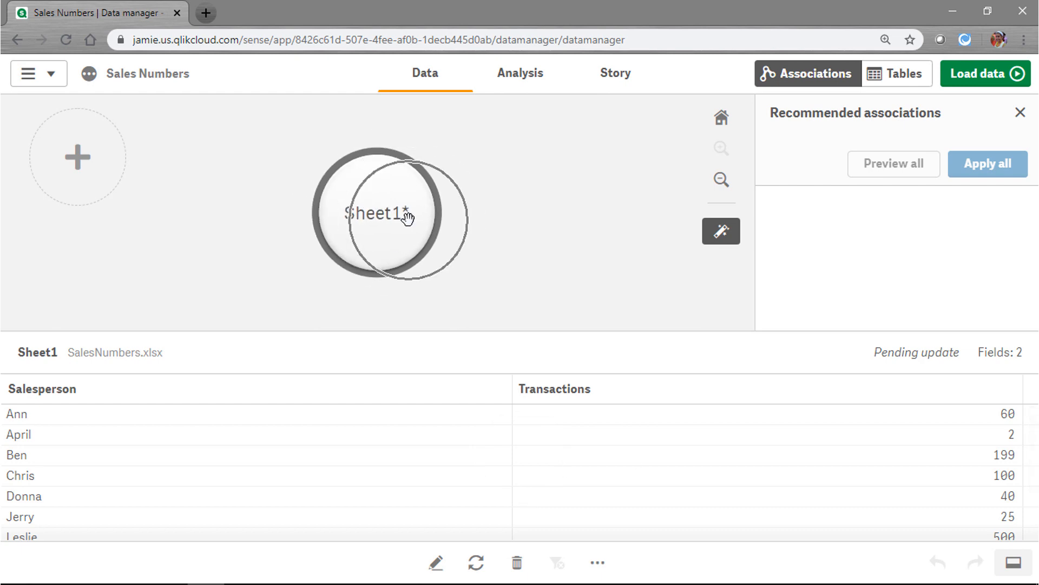
Load the Sales Numbers data and dismiss the load-success message
{"action": "left_click", "coordinate": [983, 82]}
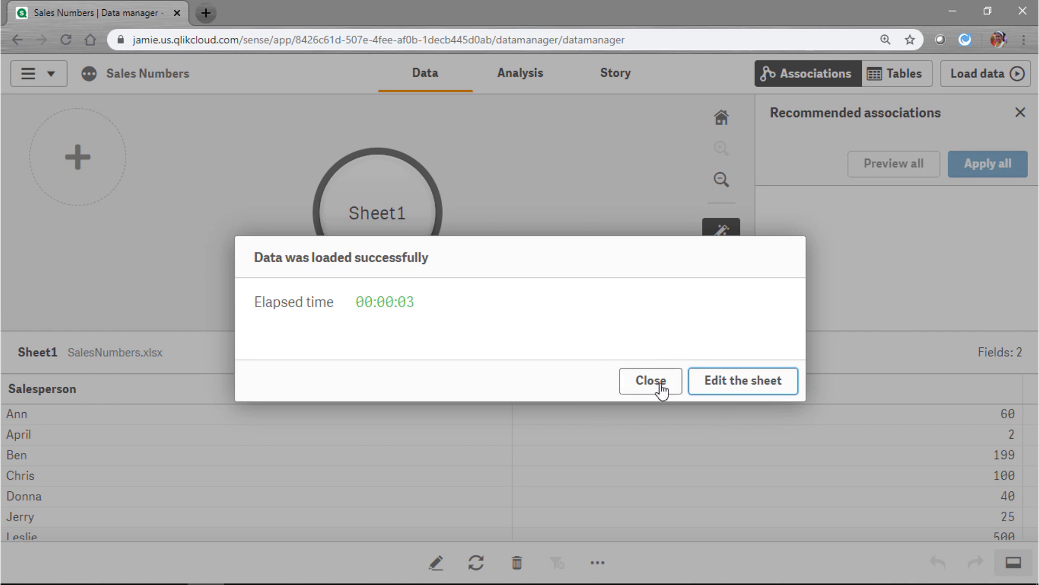
{"action": "left_click", "coordinate": [661, 388]}
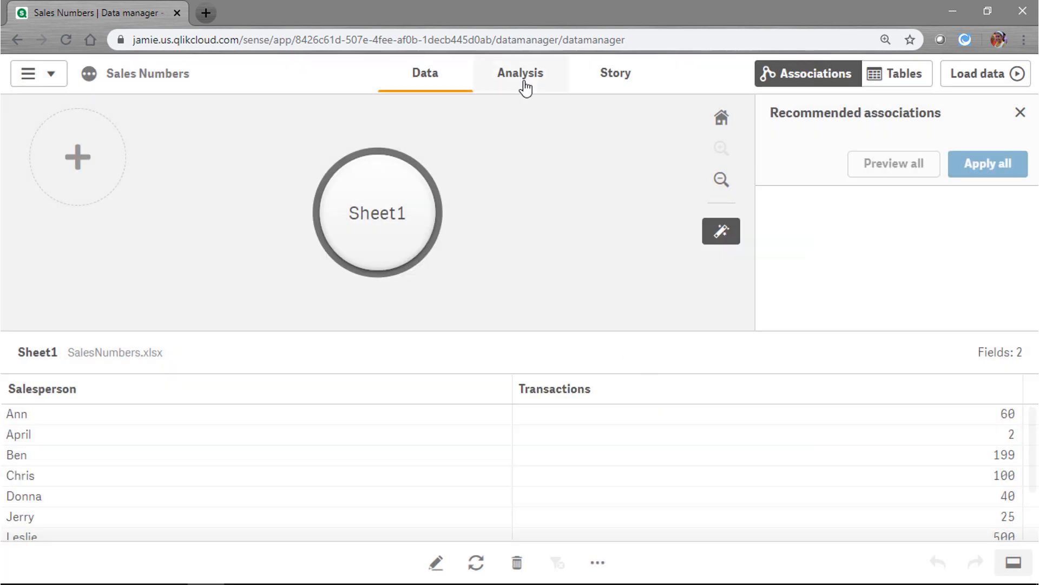
Review the analysis sheet's 931 transactions by salesperson, then return to the hub
{"action": "left_click", "coordinate": [523, 86]}
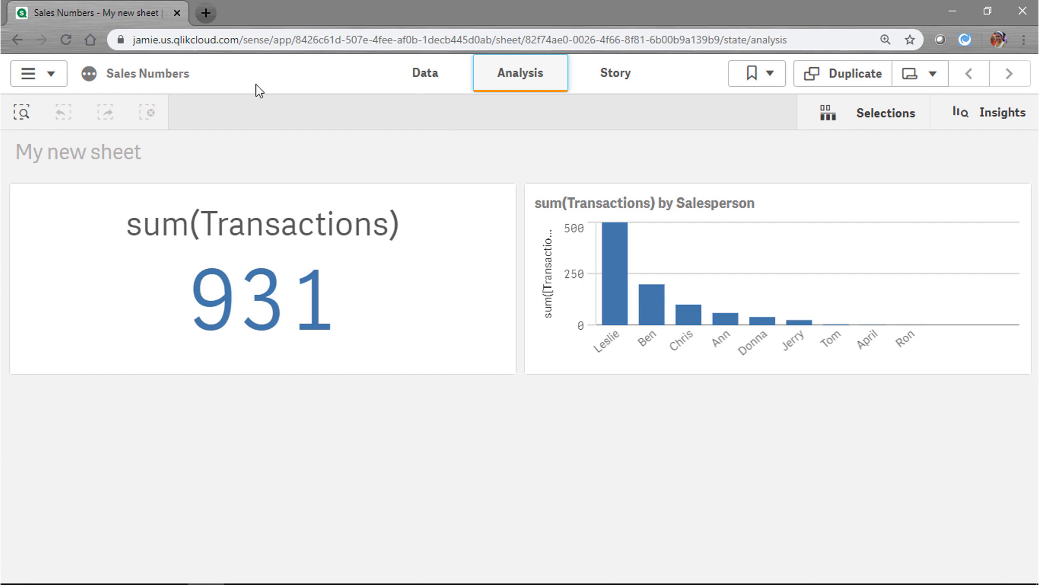
{"action": "left_click", "coordinate": [58, 82]}
{"action": "left_click", "coordinate": [97, 270]}
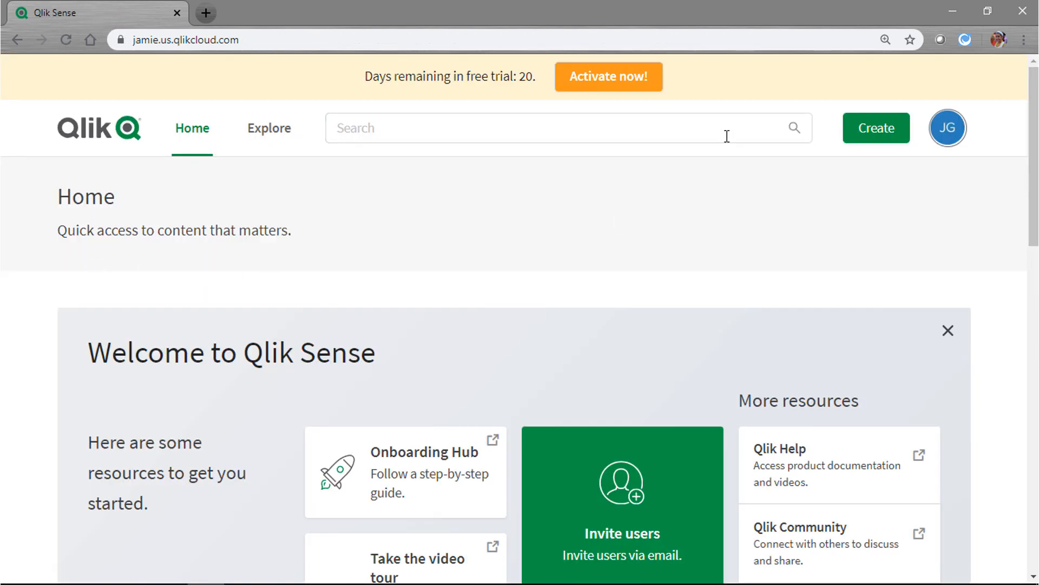
Create app 'Storage Connector' in the Sales space, described 'Same app using storage connector'
{"action": "left_click", "coordinate": [869, 131]}
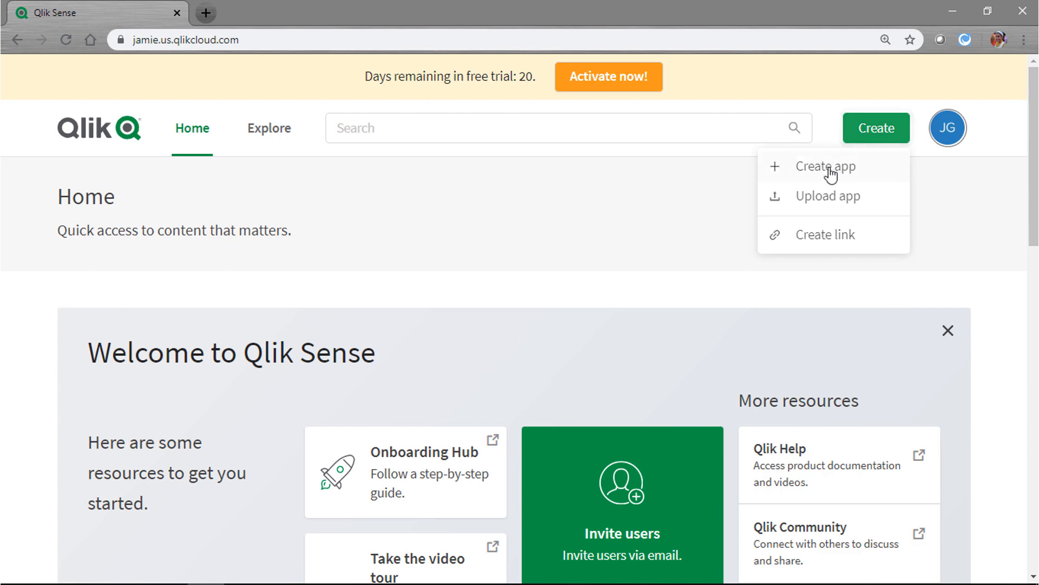
{"action": "left_click", "coordinate": [828, 167]}
{"action": "left_click", "coordinate": [367, 270]}
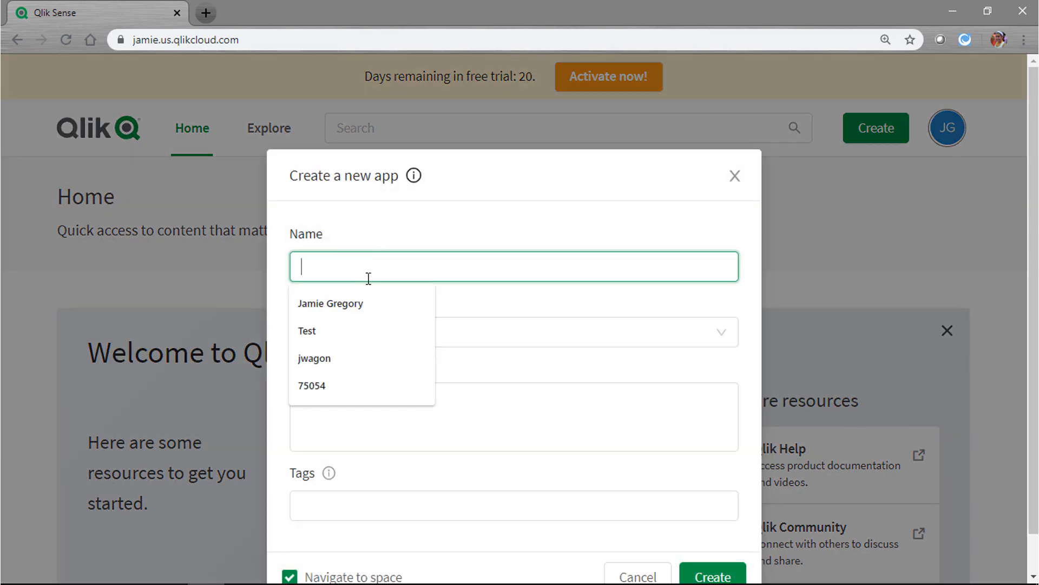
{"action": "type", "text": "Storage Connector"}
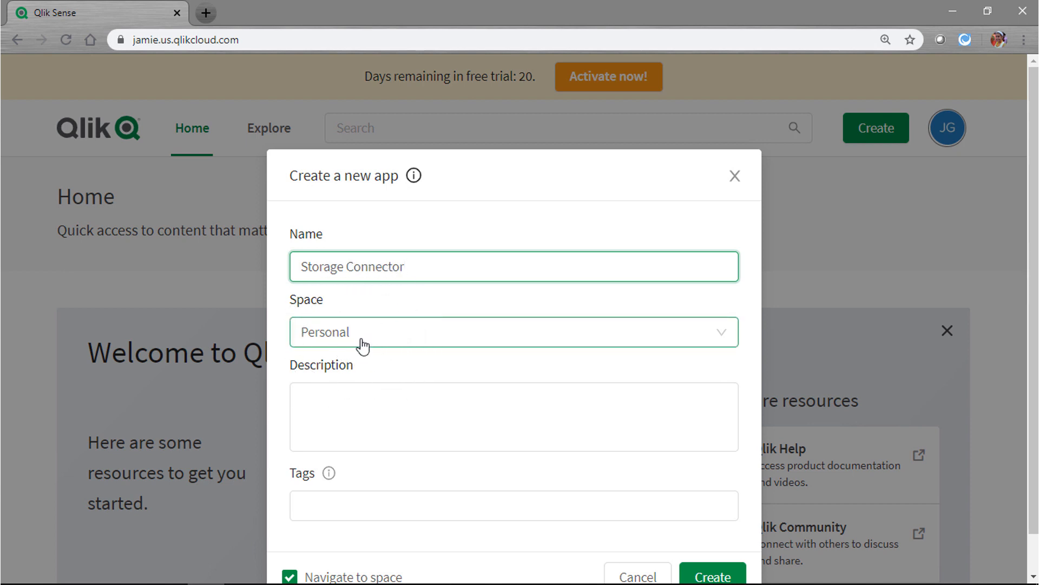
{"action": "left_click", "coordinate": [362, 344]}
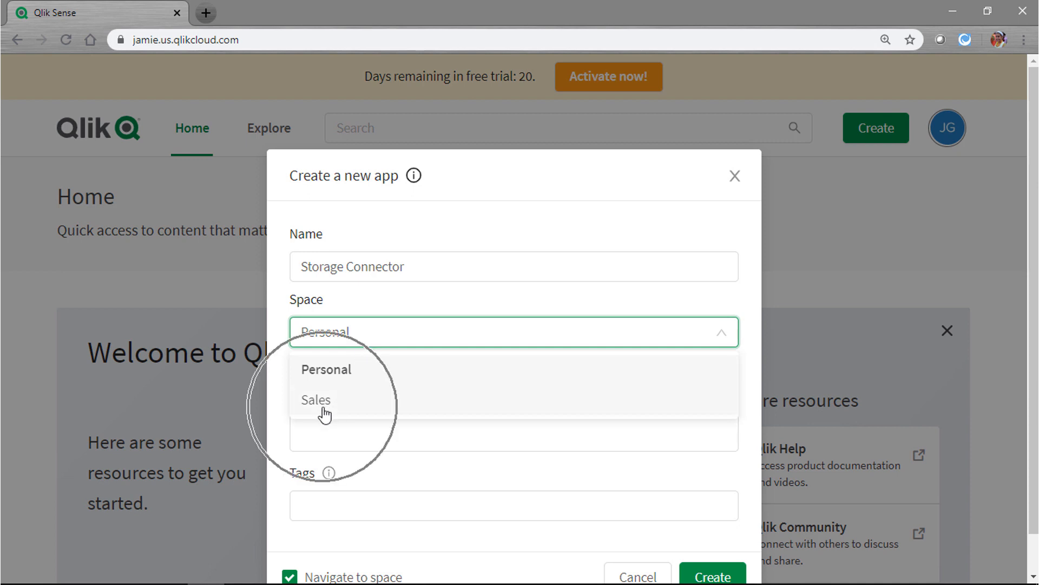
{"action": "left_click", "coordinate": [323, 412]}
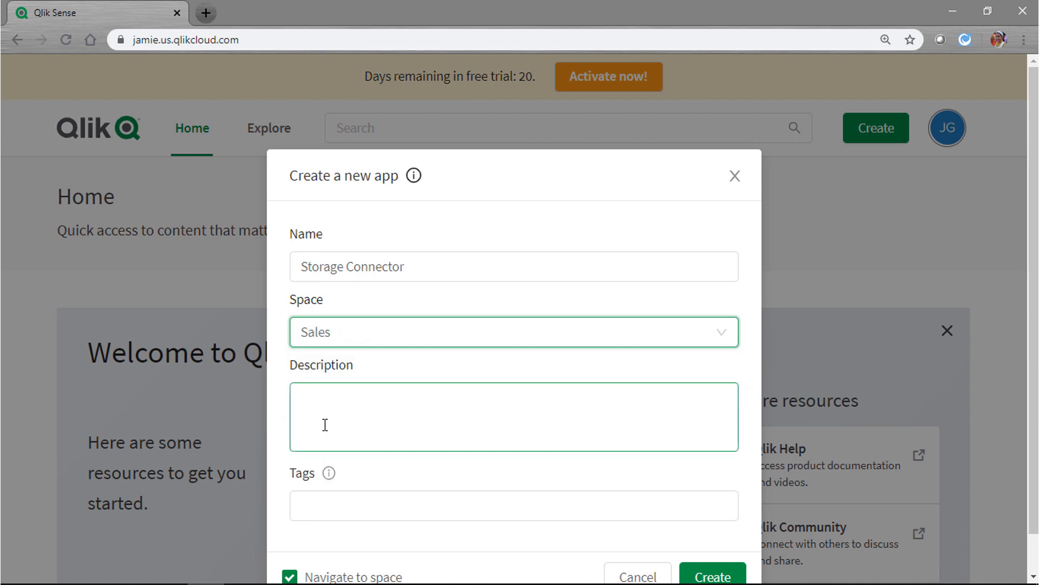
{"action": "left_click", "coordinate": [334, 420]}
{"action": "type", "text": "Same app using storage connector"}
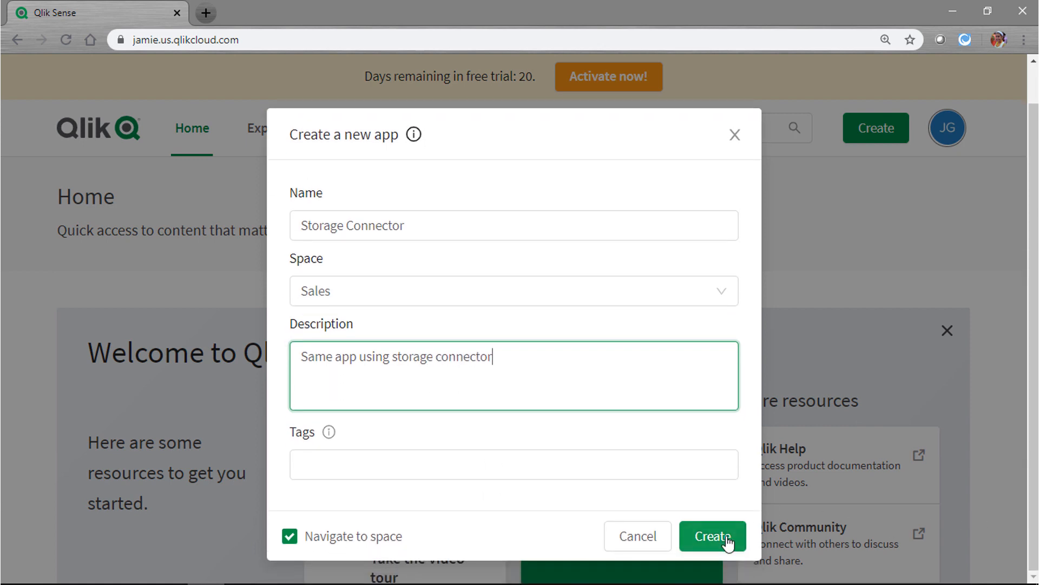
{"action": "left_click", "coordinate": [712, 536]}
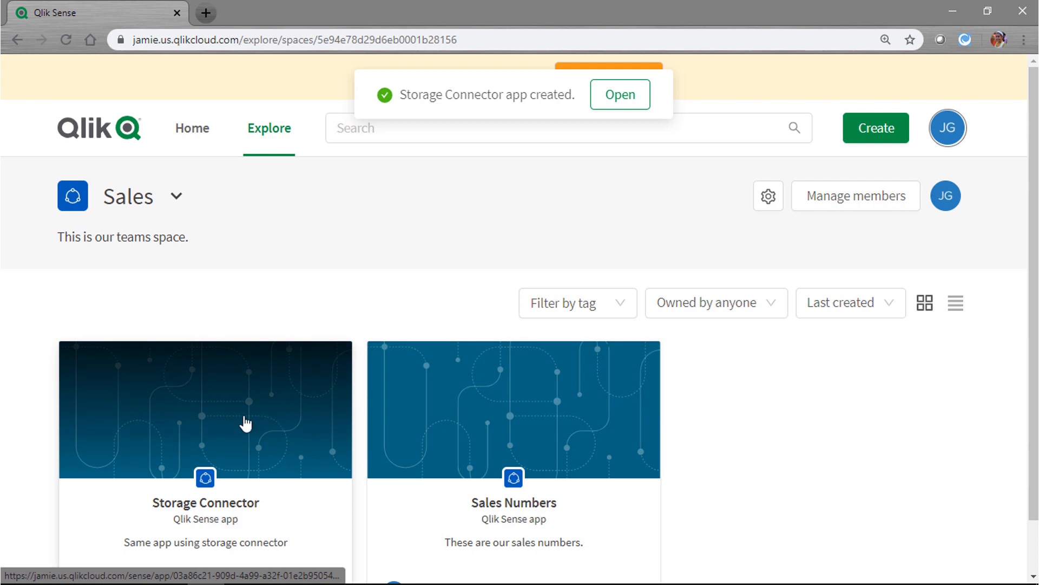
Open the Storage Connector app's add-data panel and scroll the connector list to Dropbox
{"action": "left_click", "coordinate": [246, 424]}
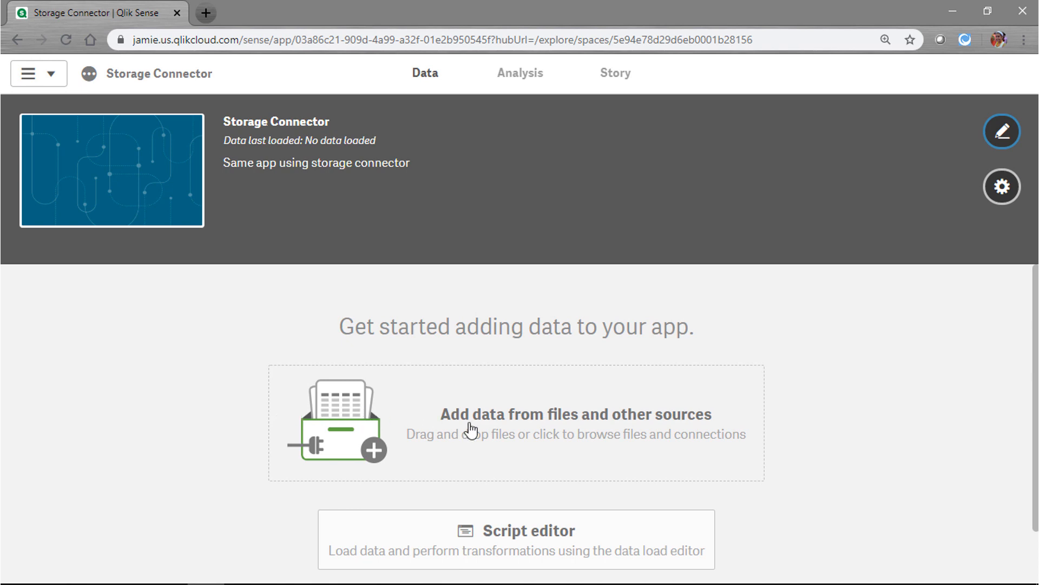
{"action": "left_click", "coordinate": [563, 433]}
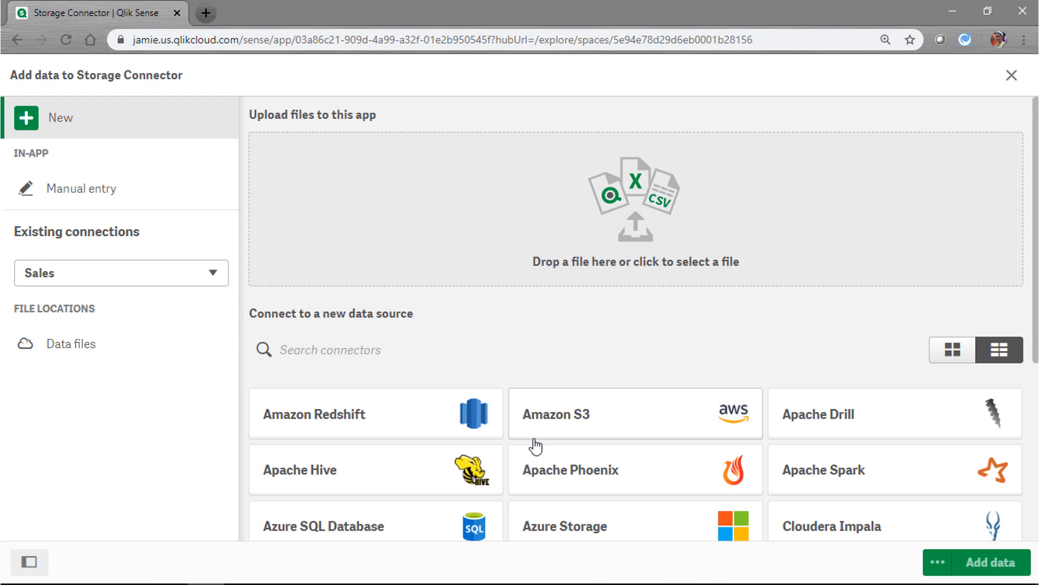
{"action": "left_click", "coordinate": [587, 425]}
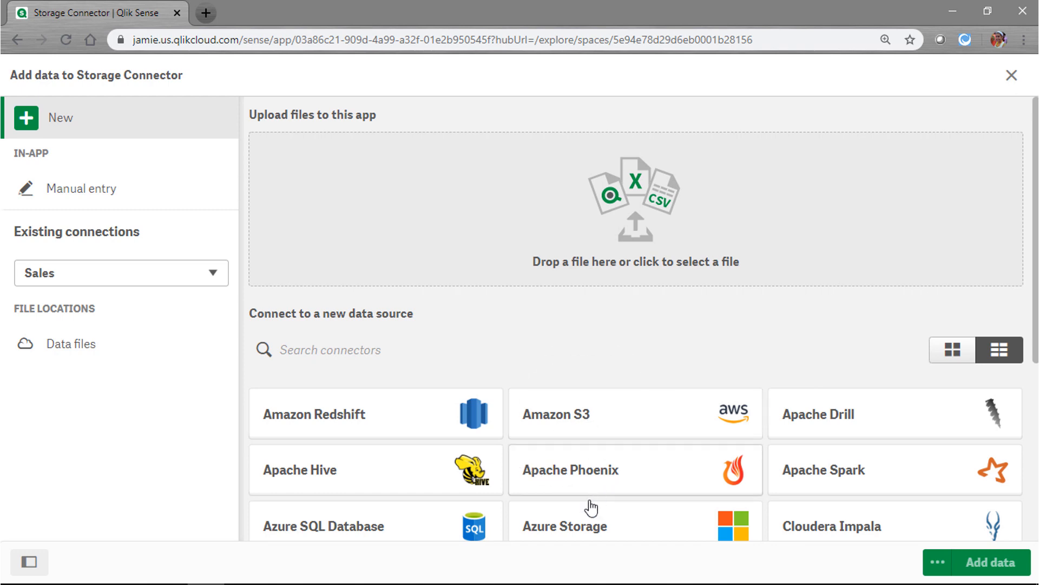
{"action": "key", "text": "ctrl"}
{"action": "key", "text": "ctrl"}
{"action": "scroll", "coordinate": [613, 498], "scroll_direction": "down", "scroll_amount": 4}
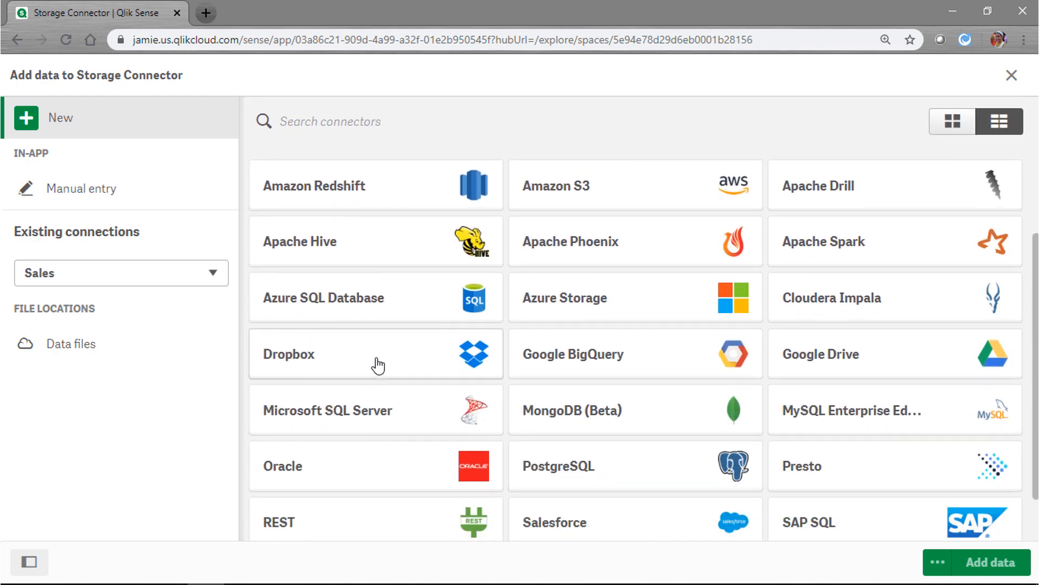
{"action": "key", "text": "ctrl"}
{"action": "key", "text": "ctrl"}
Choose the Dropbox connector, grant Qlik access, and copy the authentication code
{"action": "left_click", "coordinate": [357, 366]}
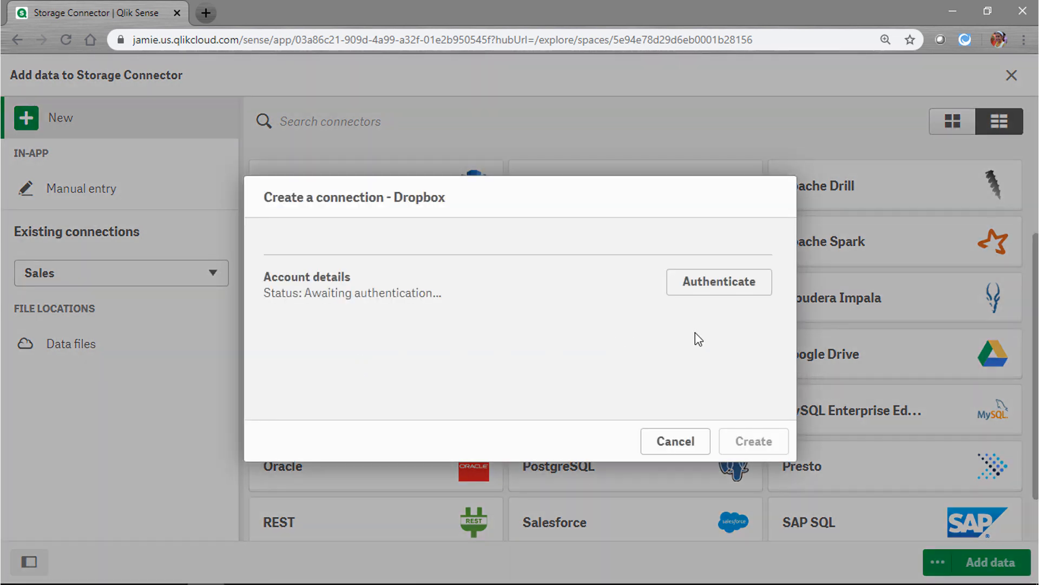
{"action": "left_click", "coordinate": [713, 285]}
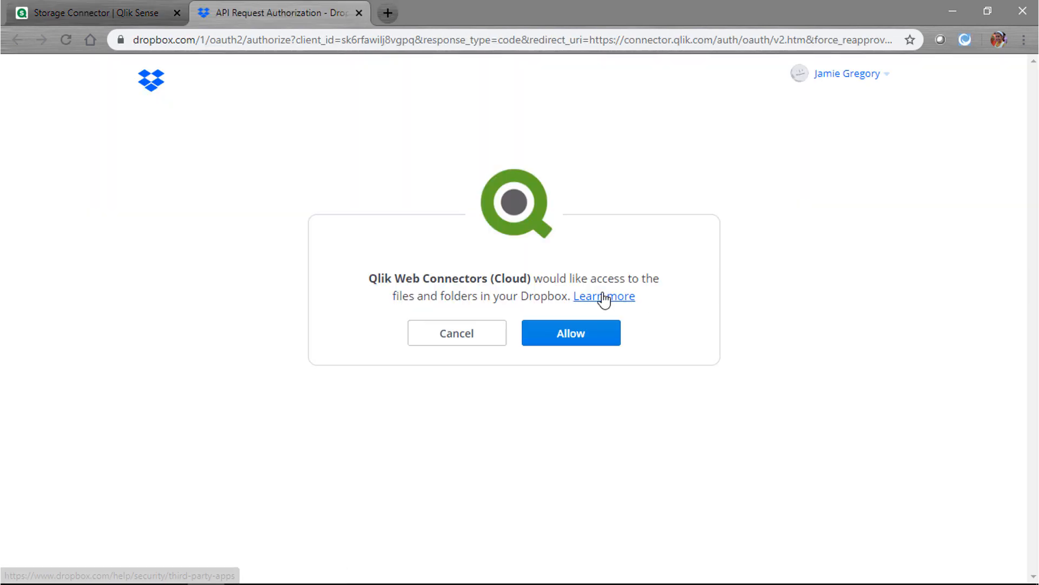
{"action": "left_click", "coordinate": [574, 343]}
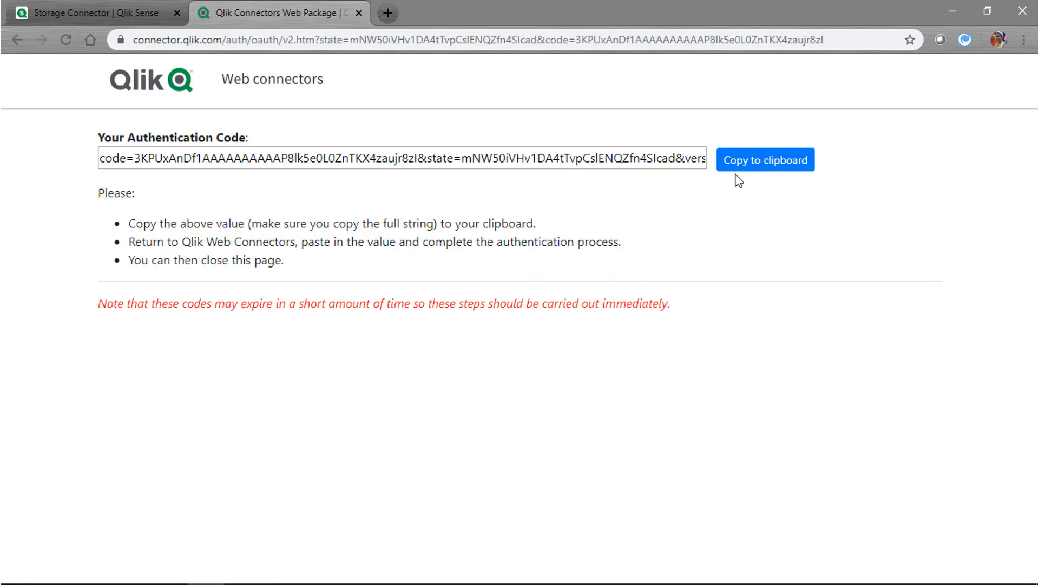
{"action": "left_click", "coordinate": [765, 163]}
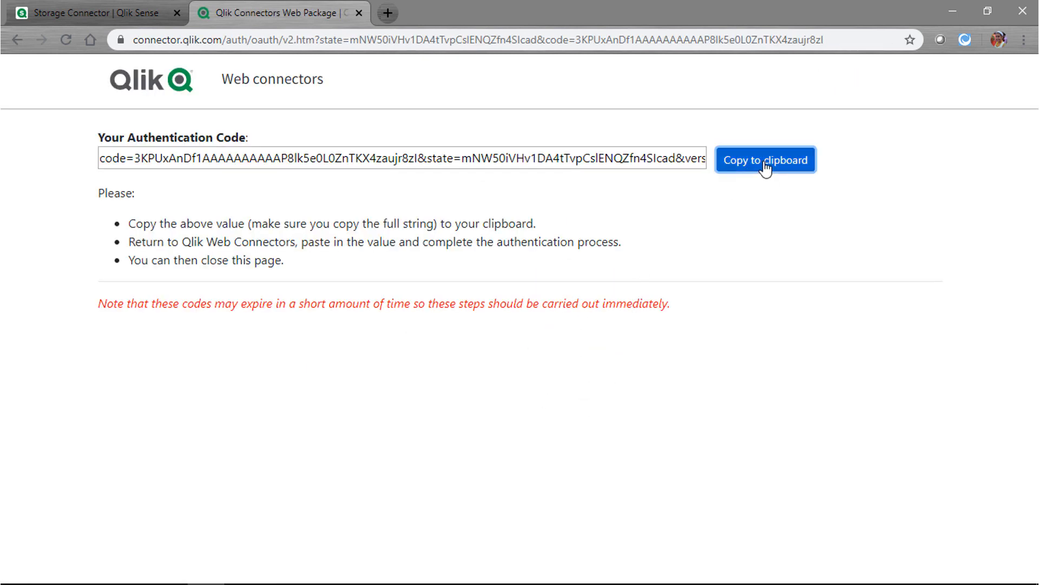
Paste and verify the authentication code, then create the Dropbox connection
{"action": "left_click", "coordinate": [94, 15]}
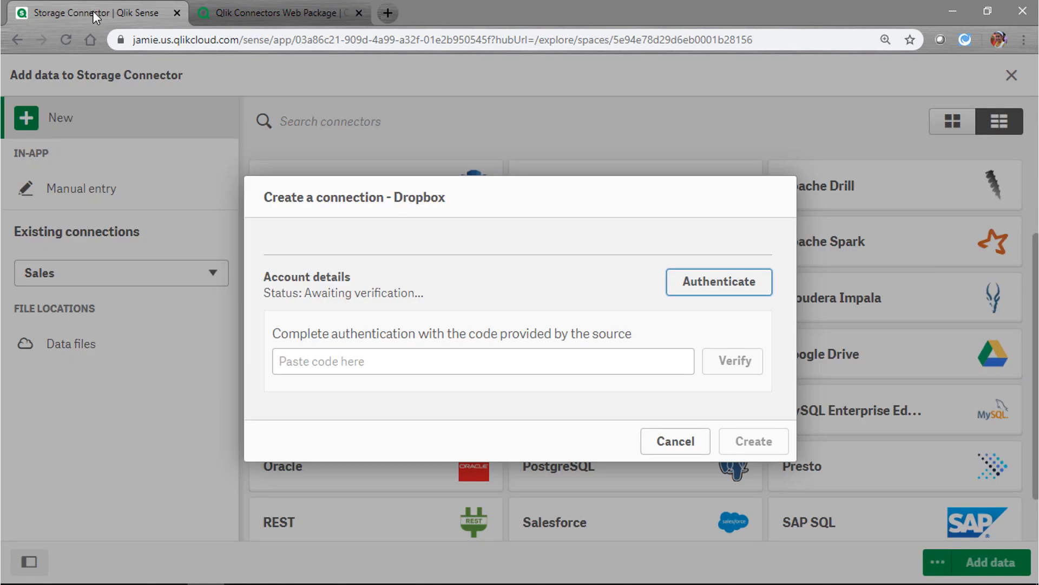
{"action": "left_click", "coordinate": [400, 357]}
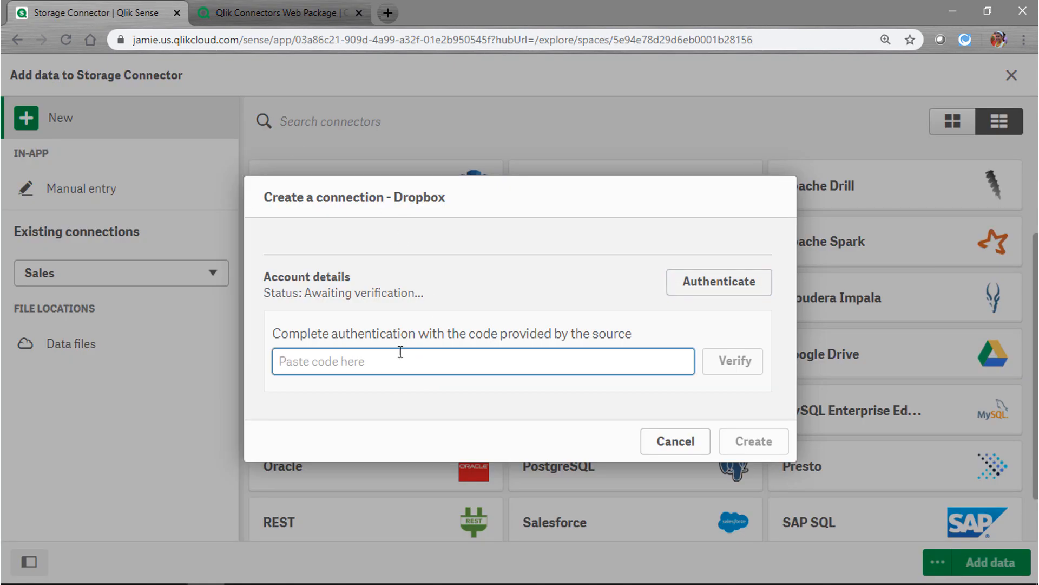
{"action": "key", "text": "ctrl+v"}
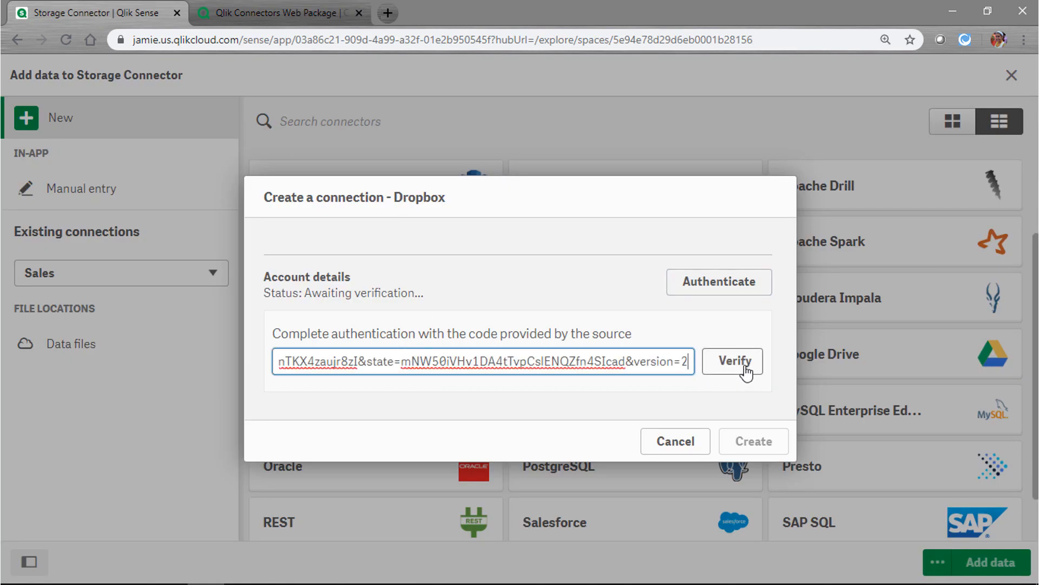
{"action": "left_click", "coordinate": [747, 366]}
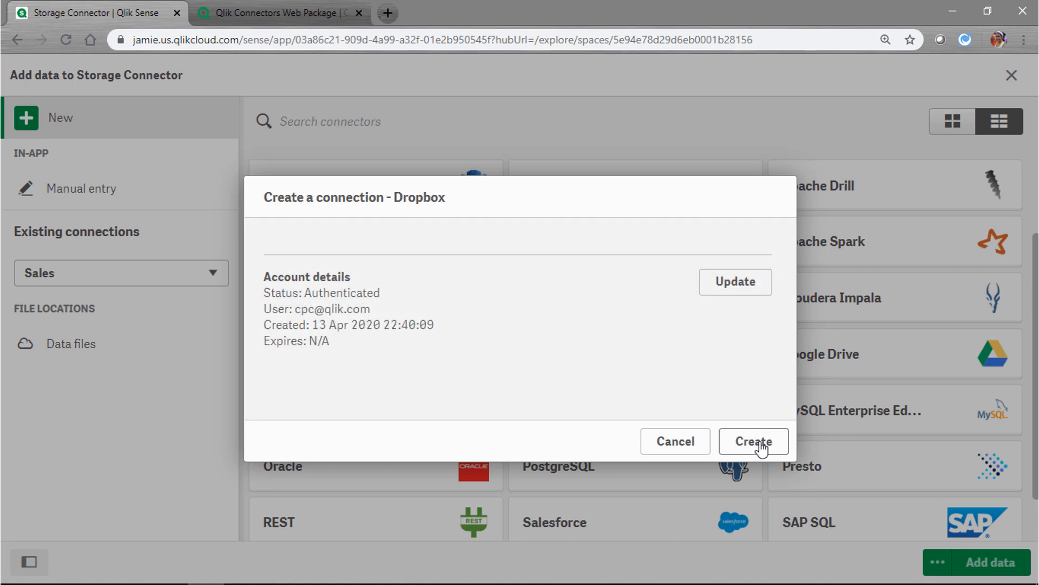
{"action": "left_click", "coordinate": [761, 445]}
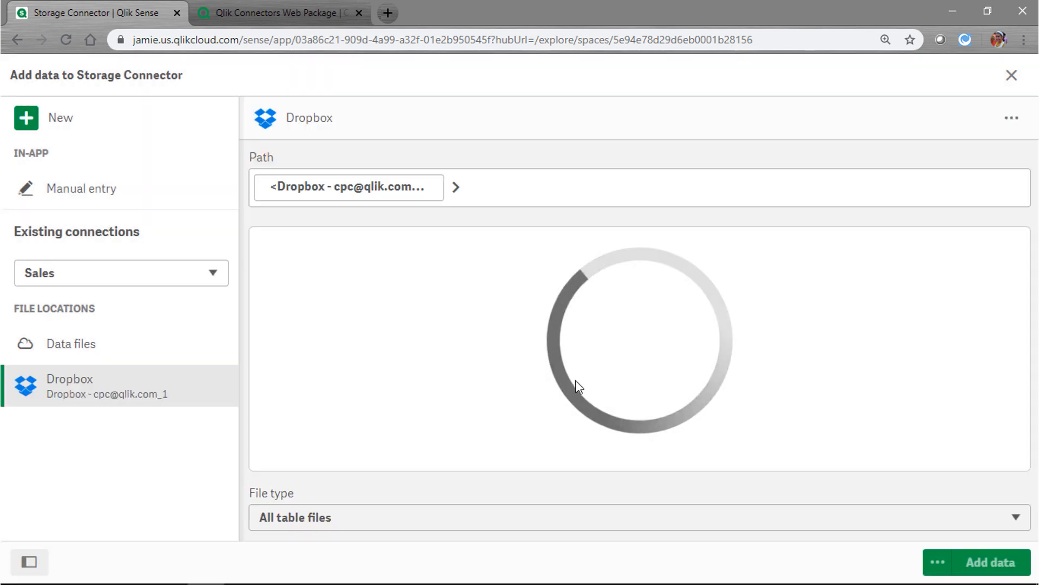
Add SalesNumbers.xlsx from Dropbox's Apps/QlikTest folder to the app and confirm the load
{"action": "left_click", "coordinate": [66, 389]}
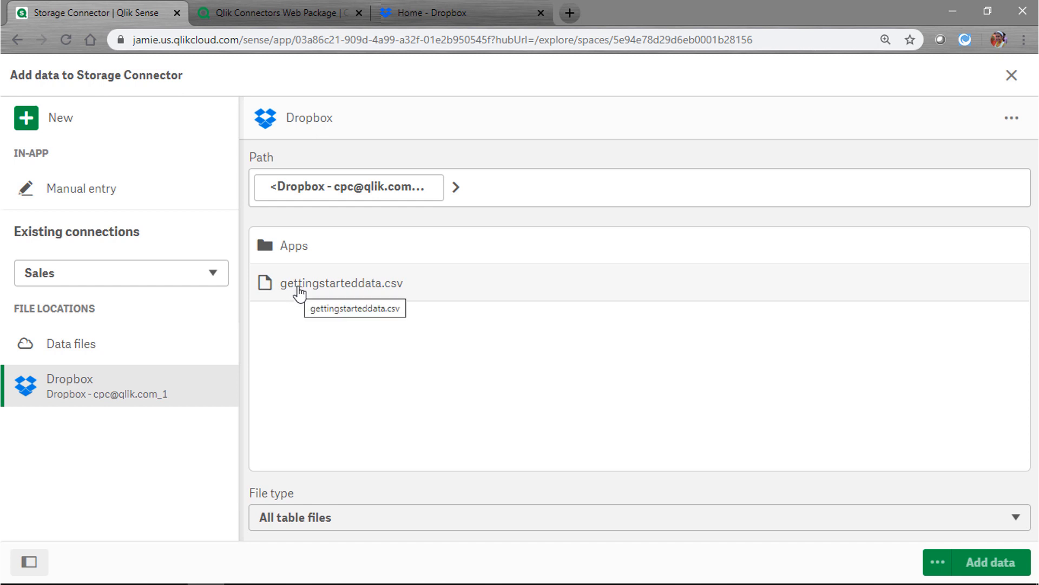
{"action": "left_click", "coordinate": [301, 251]}
{"action": "left_click", "coordinate": [307, 287]}
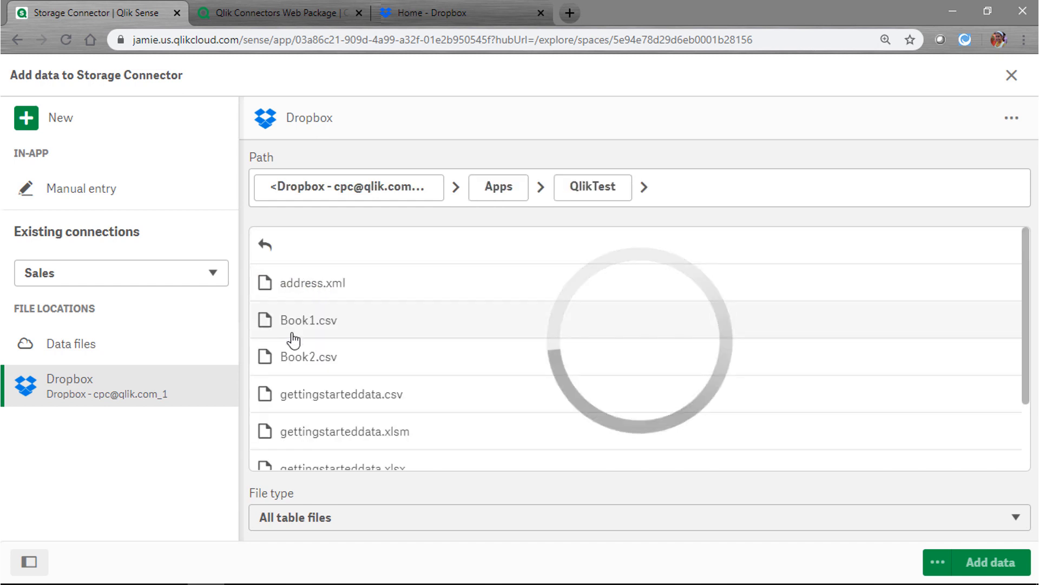
{"action": "scroll", "coordinate": [293, 340], "scroll_direction": "down", "scroll_amount": 2}
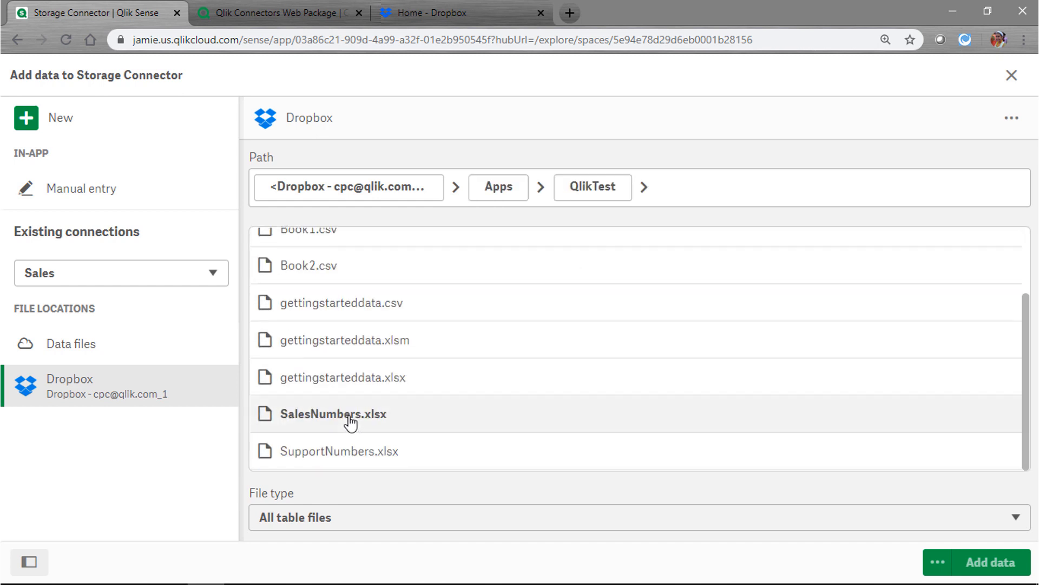
{"action": "left_click", "coordinate": [350, 415]}
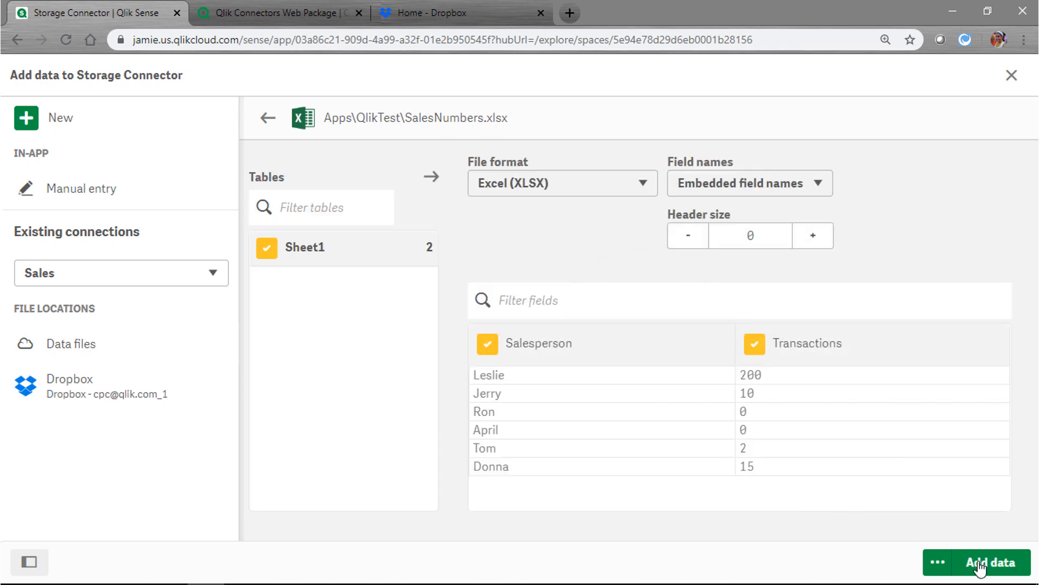
{"action": "left_click", "coordinate": [998, 567]}
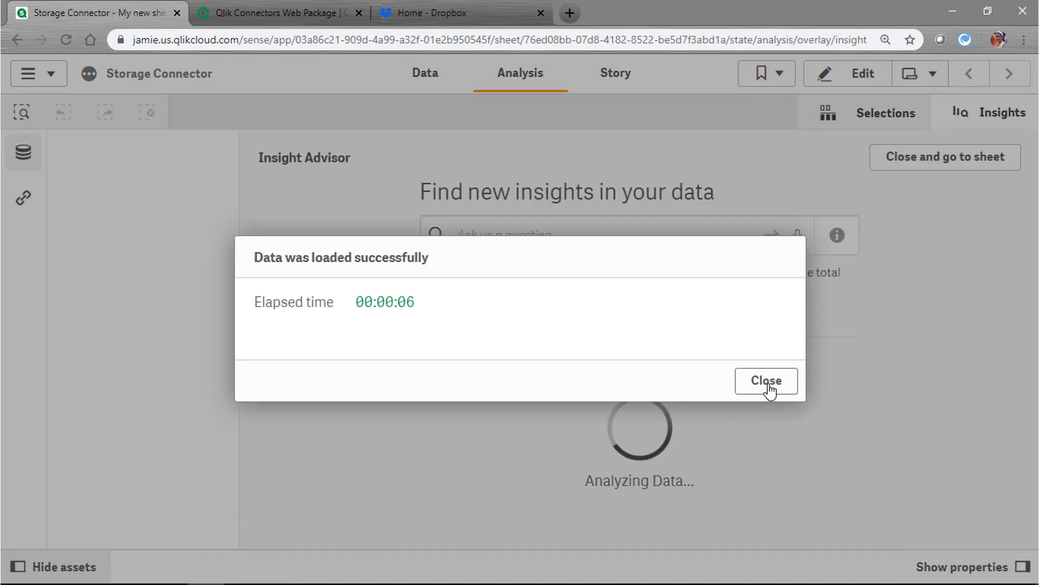
{"action": "left_click", "coordinate": [767, 385]}
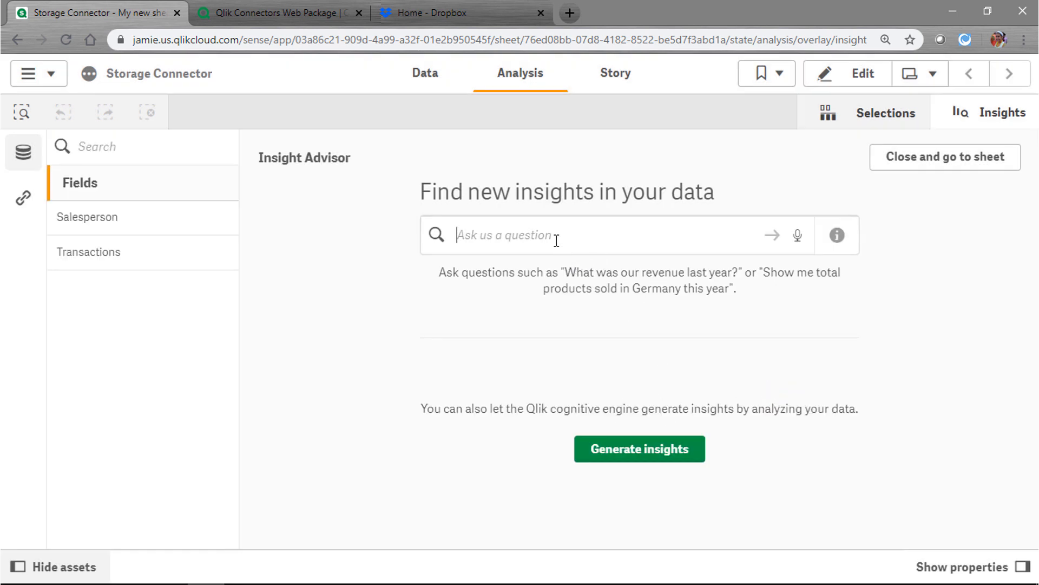
Ask Insight Advisor 'sum of Transactions' and add the 227 total KPI to the sheet
{"action": "type", "text": "sum of tran"}
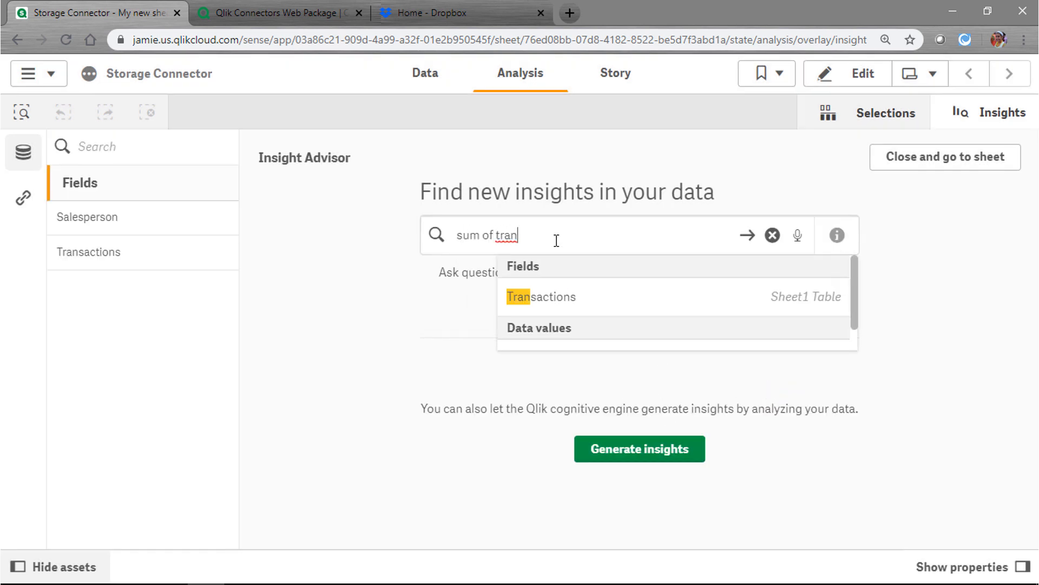
{"action": "left_click", "coordinate": [587, 299]}
{"action": "key", "text": "Return"}
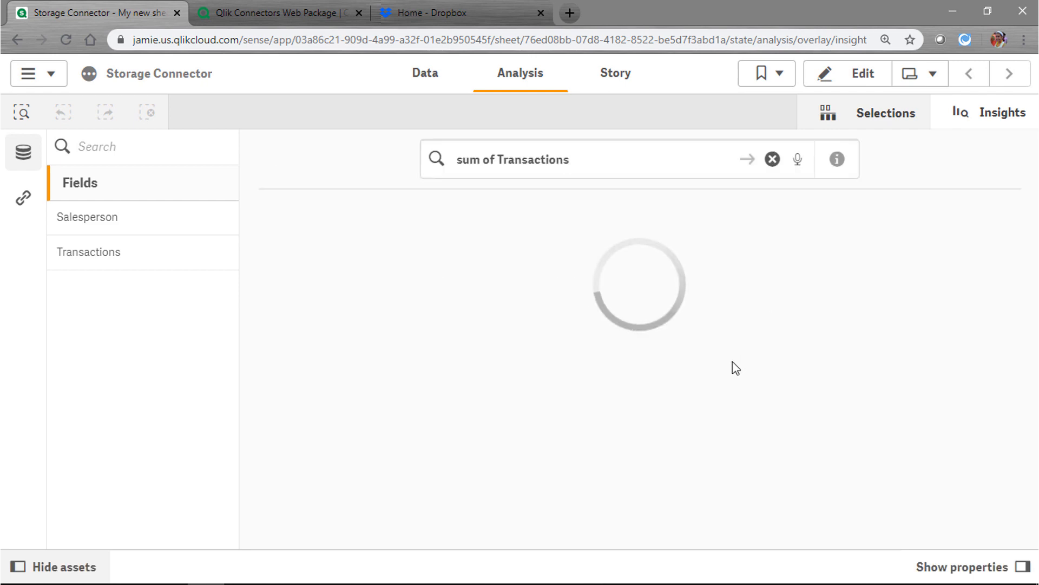
{"action": "scroll", "coordinate": [699, 379], "scroll_direction": "down", "scroll_amount": 8}
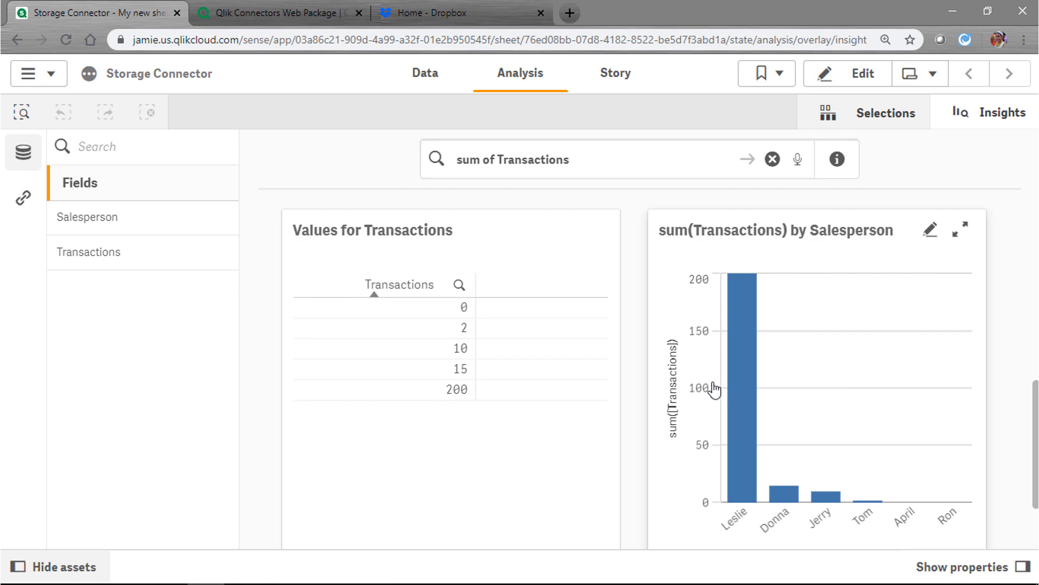
{"action": "scroll", "coordinate": [712, 389], "scroll_direction": "up", "scroll_amount": 6}
{"action": "left_click", "coordinate": [915, 438]}
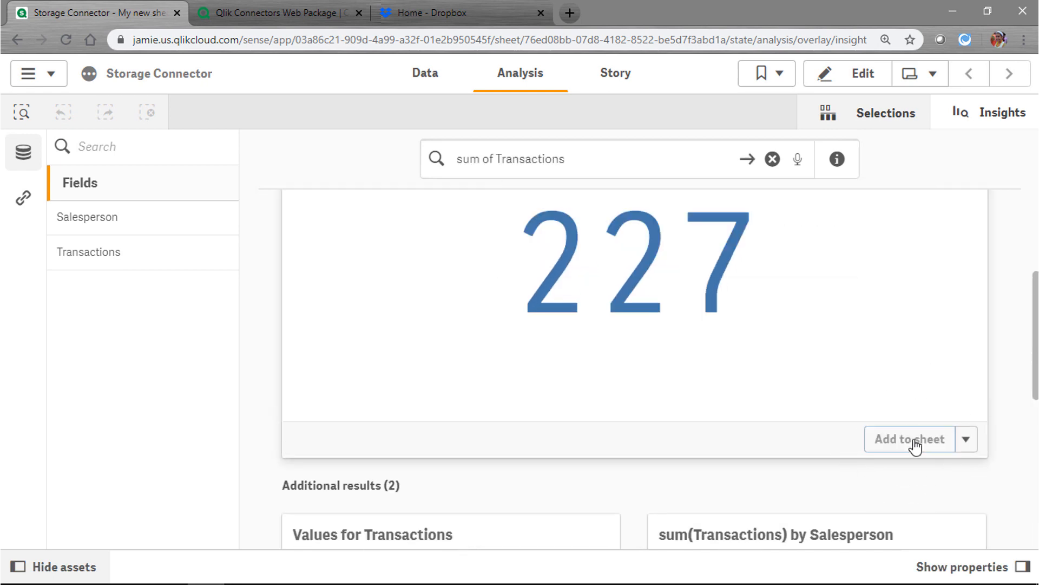
Add the sum(Transactions) by Salesperson bar chart to the sheet and close Insight Advisor
{"action": "scroll", "coordinate": [894, 454], "scroll_direction": "down", "scroll_amount": 6}
{"action": "scroll", "coordinate": [893, 455], "scroll_direction": "down", "scroll_amount": 1}
{"action": "left_click", "coordinate": [912, 517]}
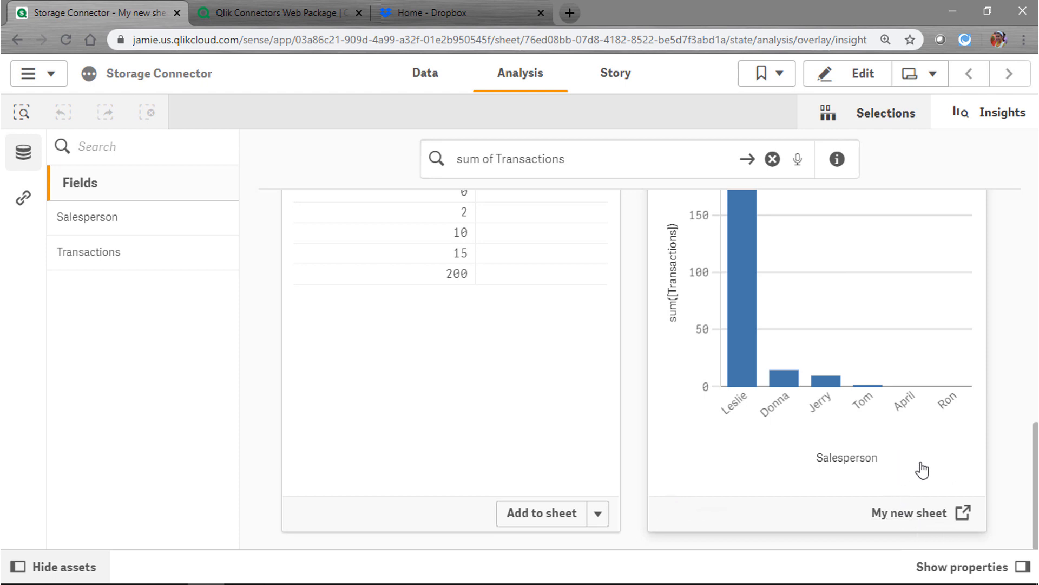
{"action": "scroll", "coordinate": [927, 478], "scroll_direction": "up", "scroll_amount": 8}
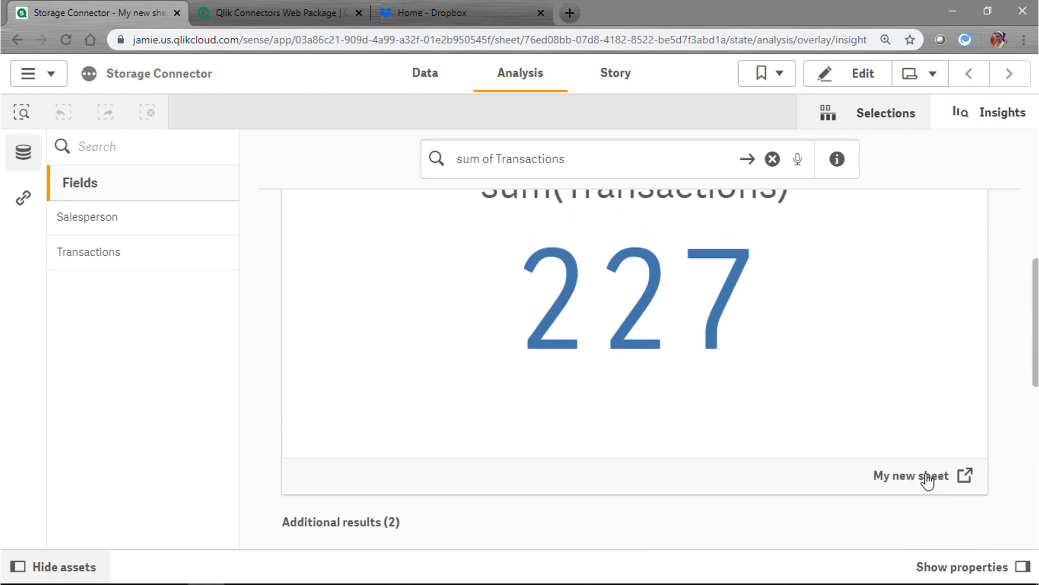
{"action": "left_click", "coordinate": [996, 122]}
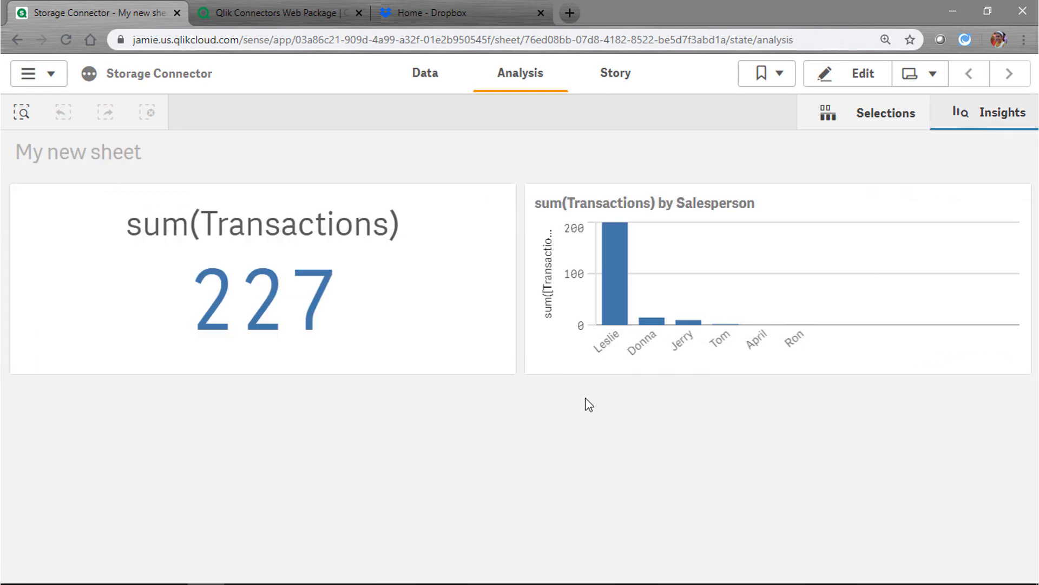
Publish My new sheet from the app menu so it can only be duplicated
{"action": "left_click", "coordinate": [51, 78]}
{"action": "left_click", "coordinate": [113, 297]}
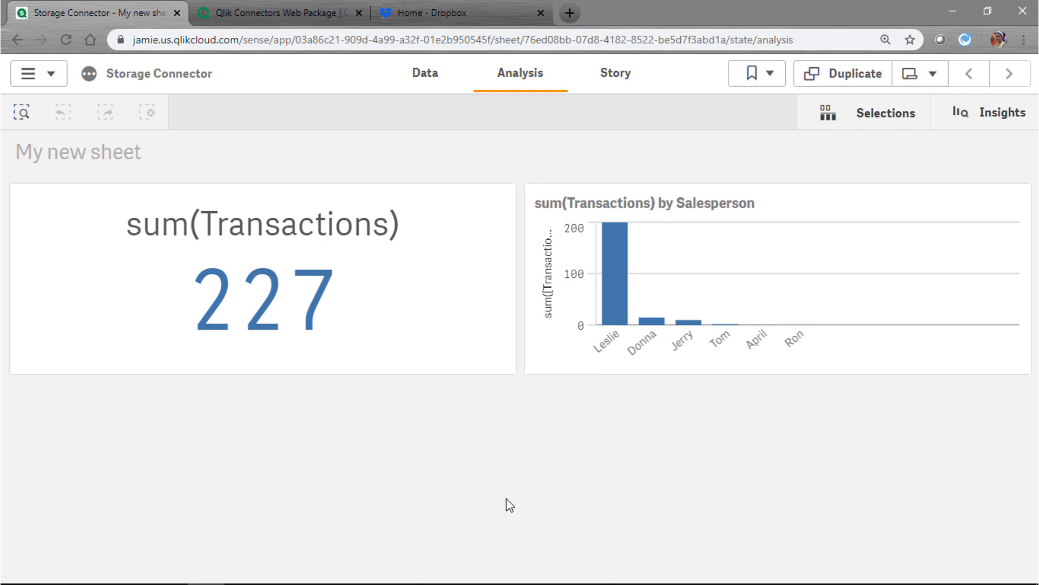
{"action": "left_click", "coordinate": [32, 76]}
Return to the hub and open the reload schedule for the Storage Connector app
{"action": "left_click", "coordinate": [87, 269]}
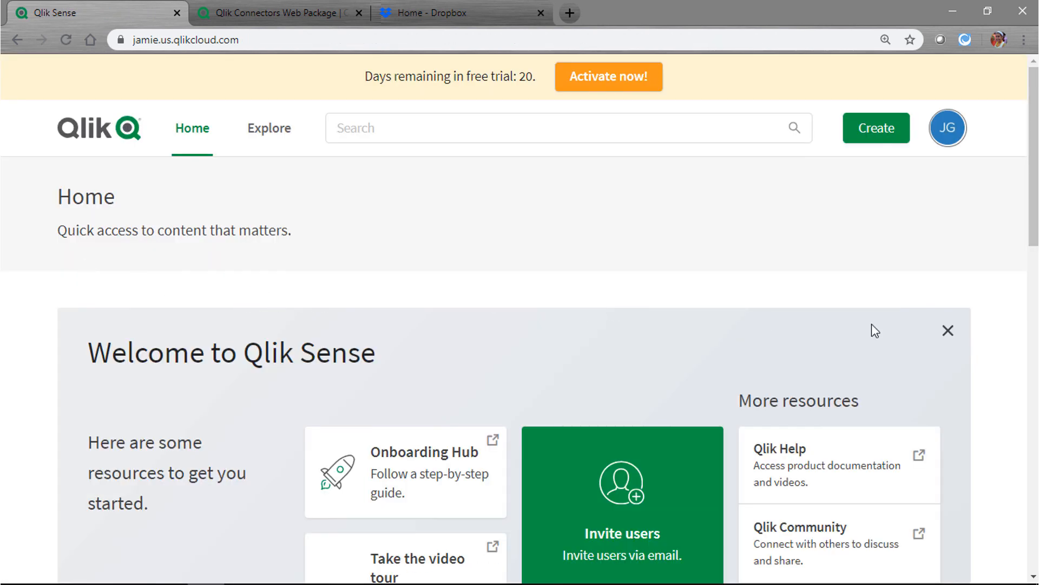
{"action": "left_click", "coordinate": [949, 336]}
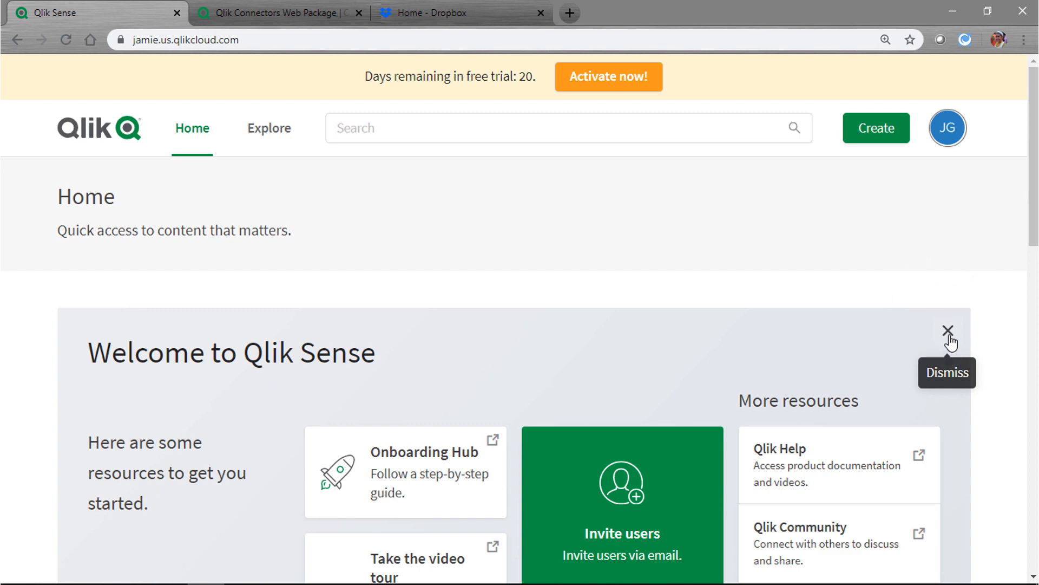
{"action": "left_click", "coordinate": [949, 336]}
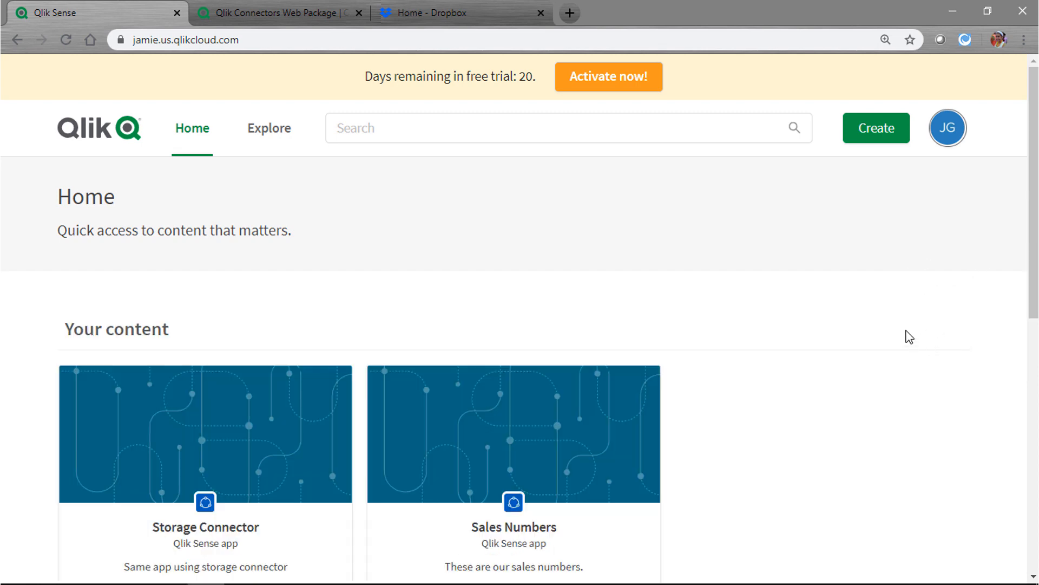
{"action": "scroll", "coordinate": [896, 332], "scroll_direction": "down", "scroll_amount": 1}
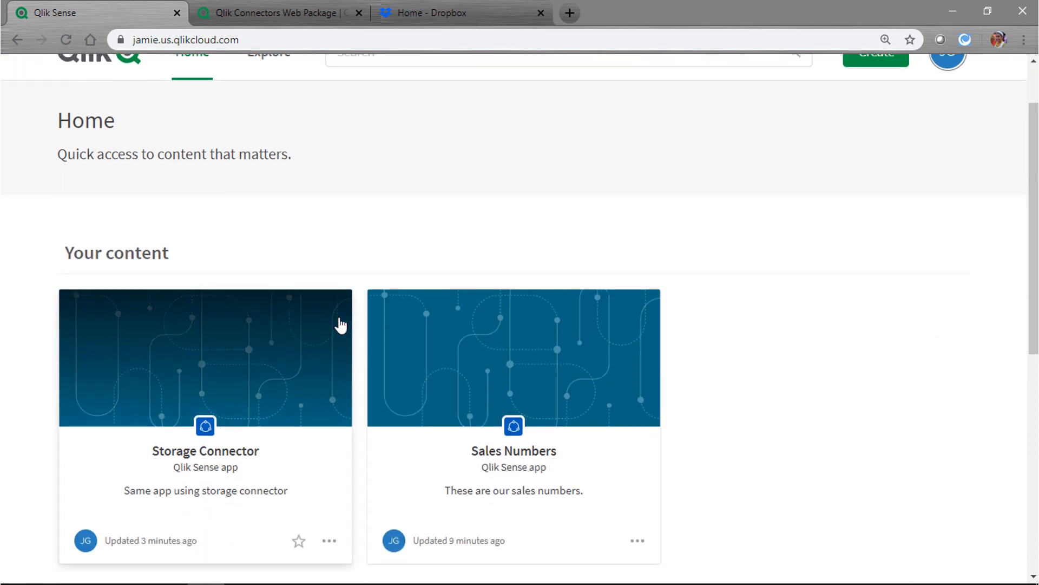
{"action": "left_click", "coordinate": [329, 543]}
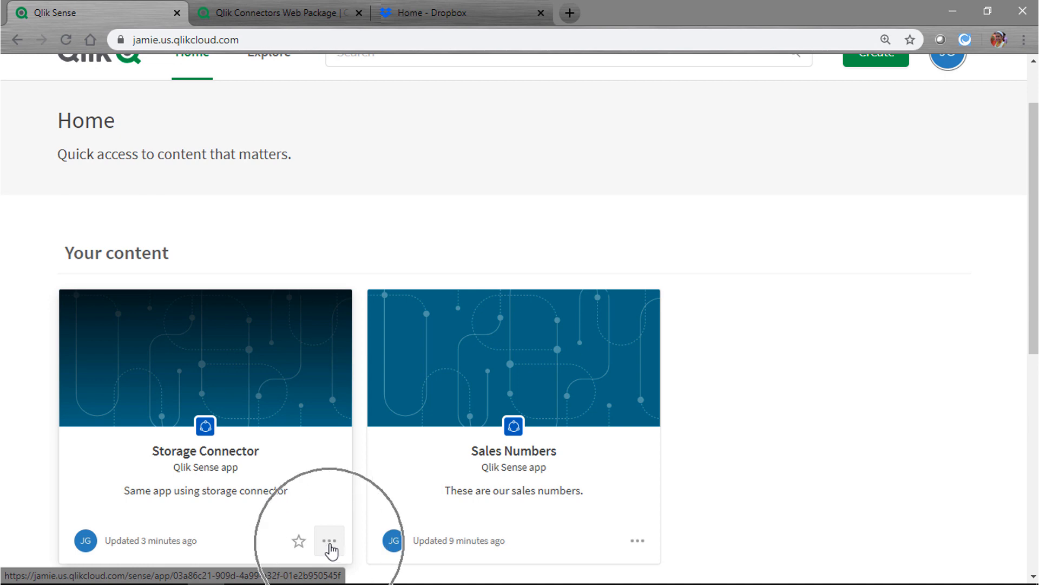
{"action": "left_click", "coordinate": [330, 541]}
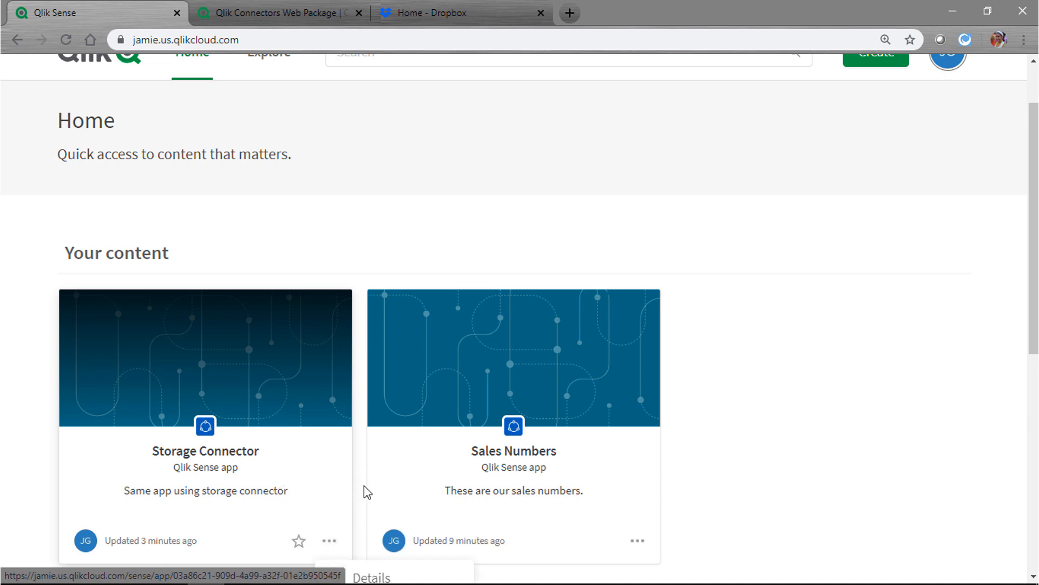
{"action": "scroll", "coordinate": [364, 487], "scroll_direction": "down", "scroll_amount": 4}
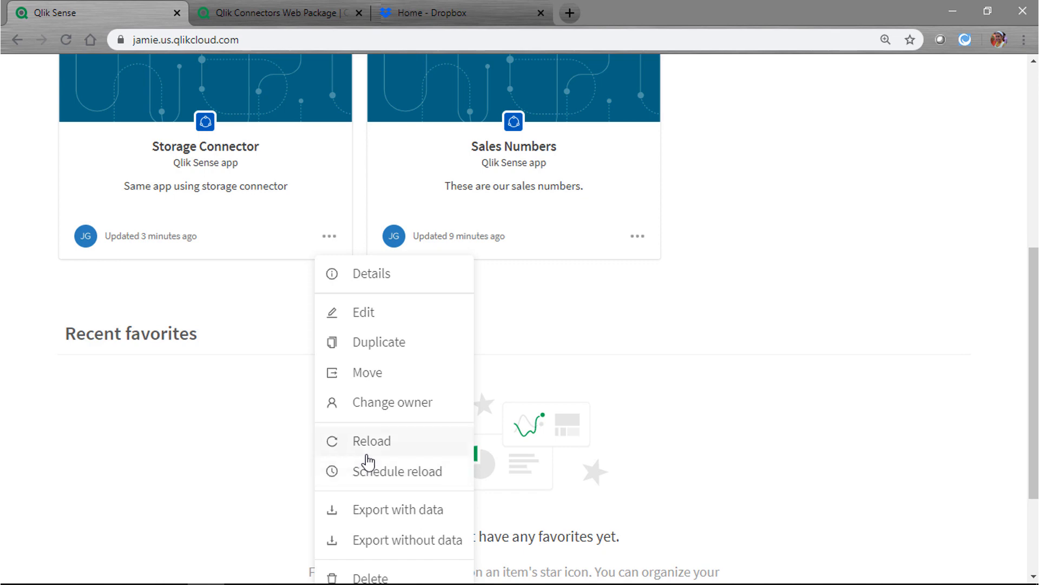
{"action": "scroll", "coordinate": [366, 460], "scroll_direction": "down", "scroll_amount": 1}
{"action": "left_click", "coordinate": [385, 405]}
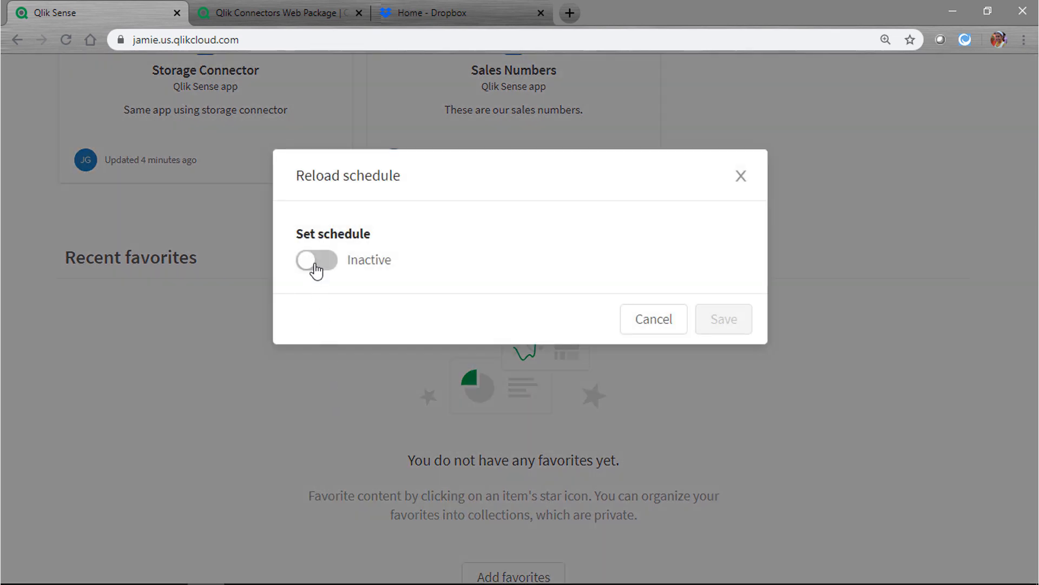
Turn the reload schedule to Active and set it to repeat Daily
{"action": "left_click", "coordinate": [316, 268]}
{"action": "left_click", "coordinate": [317, 266]}
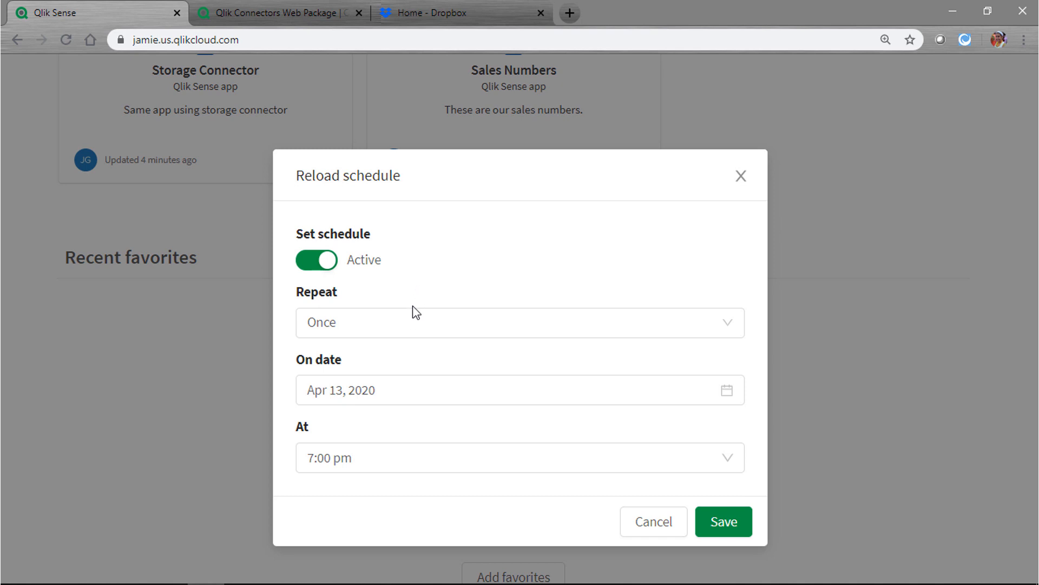
{"action": "left_click", "coordinate": [388, 331]}
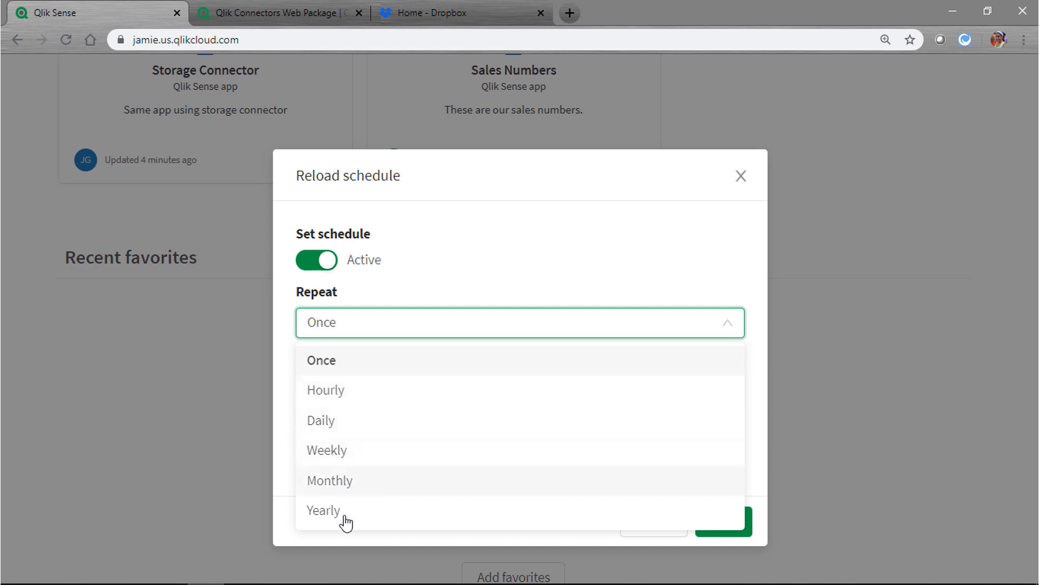
{"action": "left_click", "coordinate": [334, 426]}
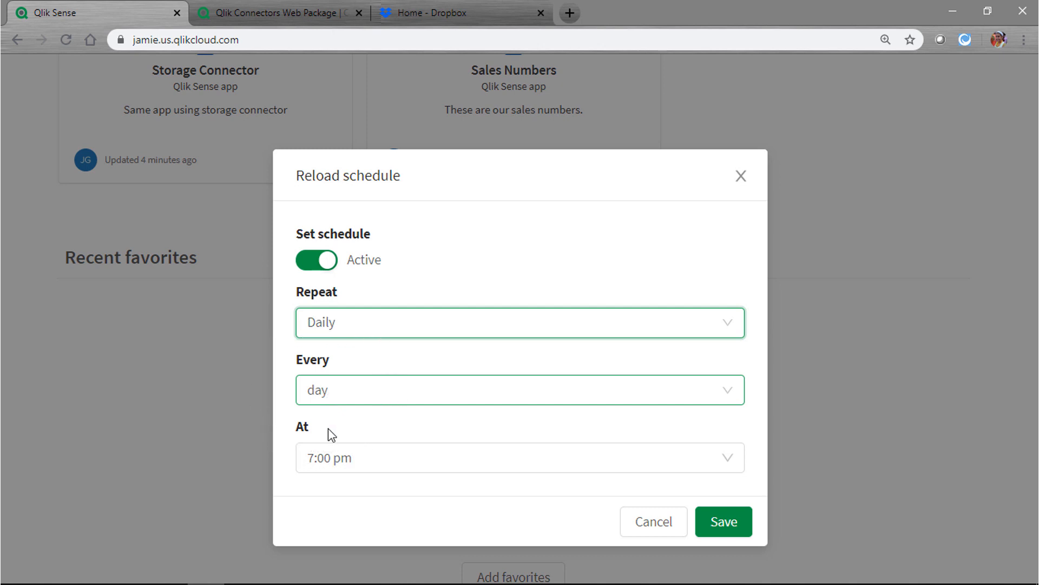
Set the reload time to 9:00 am and save the schedule
{"action": "left_click", "coordinate": [316, 458]}
{"action": "left_click", "coordinate": [316, 458]}
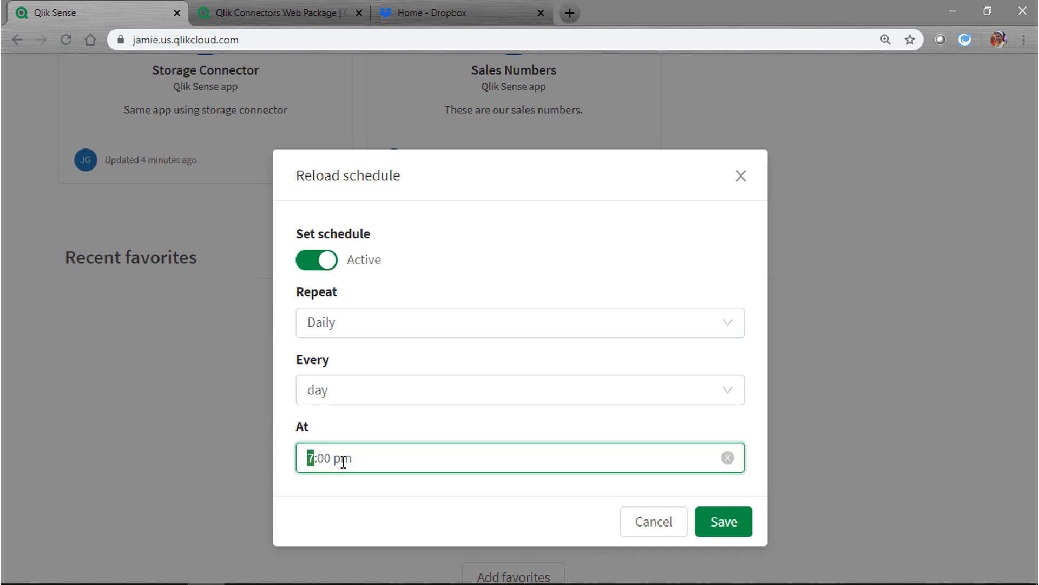
{"action": "left_click_drag", "start_coordinate": [344, 462], "coordinate": [273, 463]}
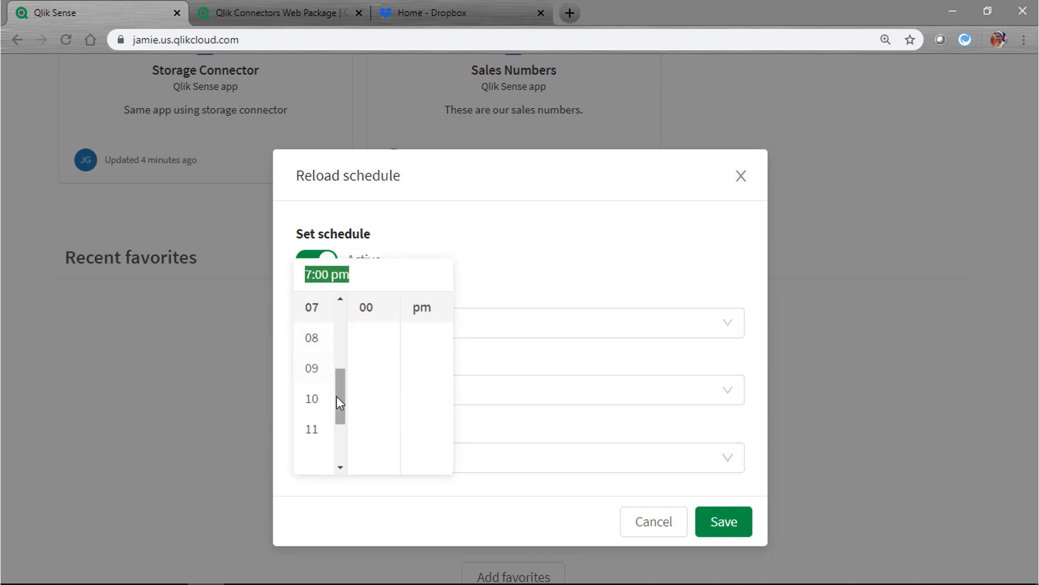
{"action": "left_click", "coordinate": [320, 369]}
{"action": "left_click", "coordinate": [422, 310]}
{"action": "scroll", "coordinate": [431, 358], "scroll_direction": "up", "scroll_amount": 1}
{"action": "left_click", "coordinate": [420, 309]}
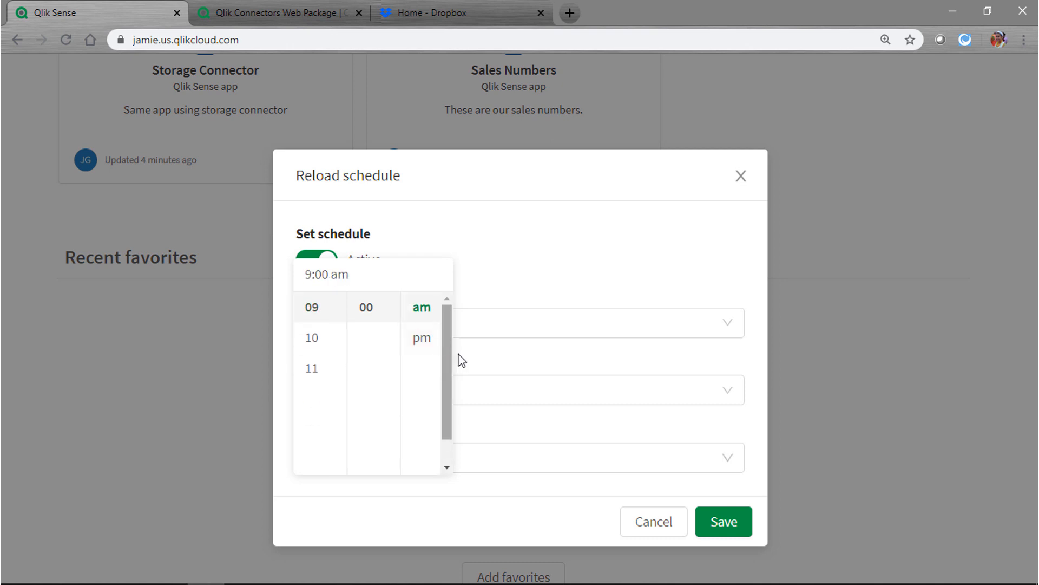
{"action": "left_click", "coordinate": [564, 520]}
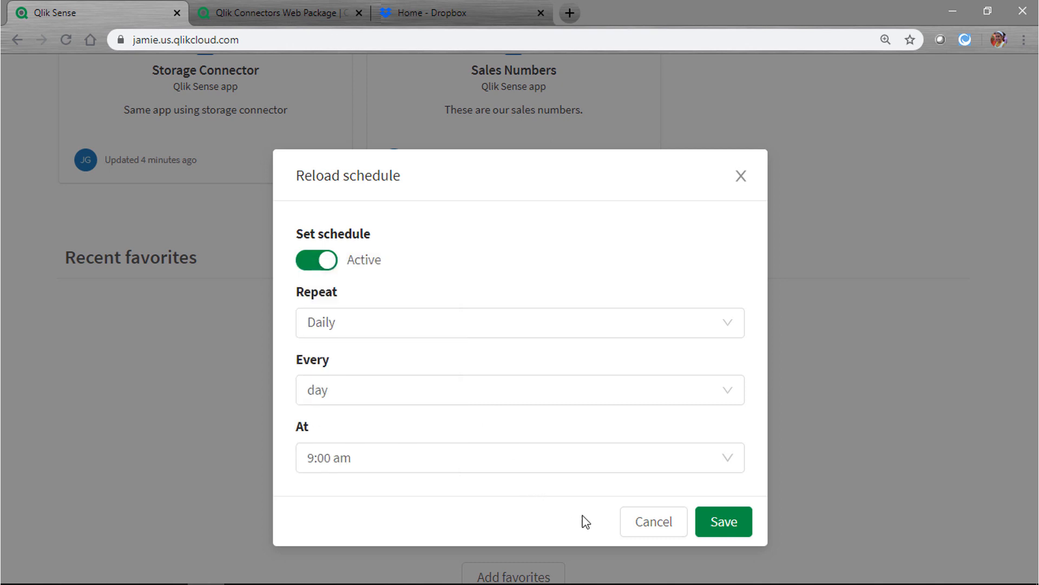
{"action": "left_click", "coordinate": [726, 523]}
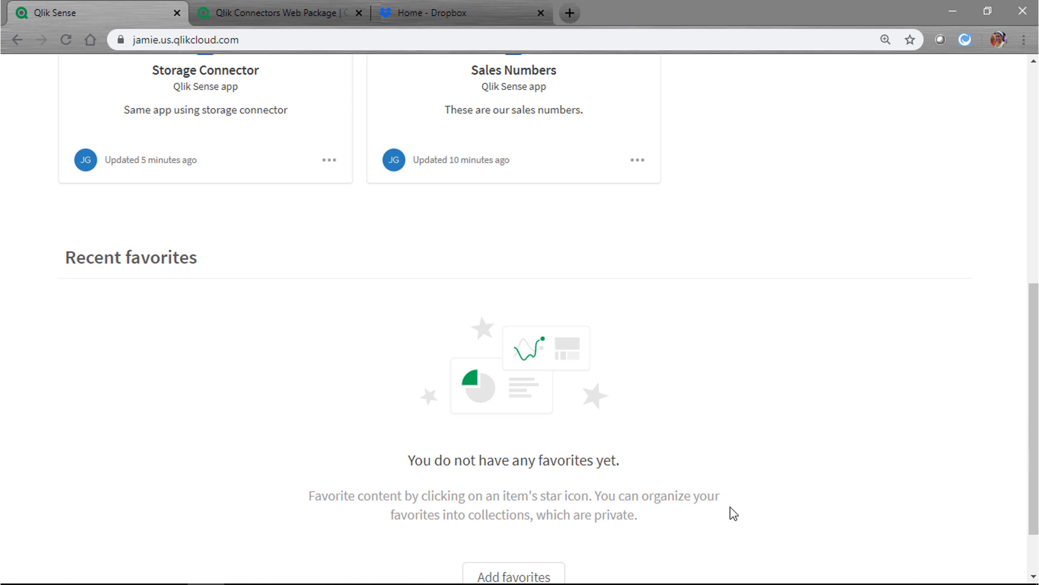
Reload Storage Connector from its card's ... menu, then open the app after reload completes
{"action": "scroll", "coordinate": [734, 513], "scroll_direction": "up", "scroll_amount": 7}
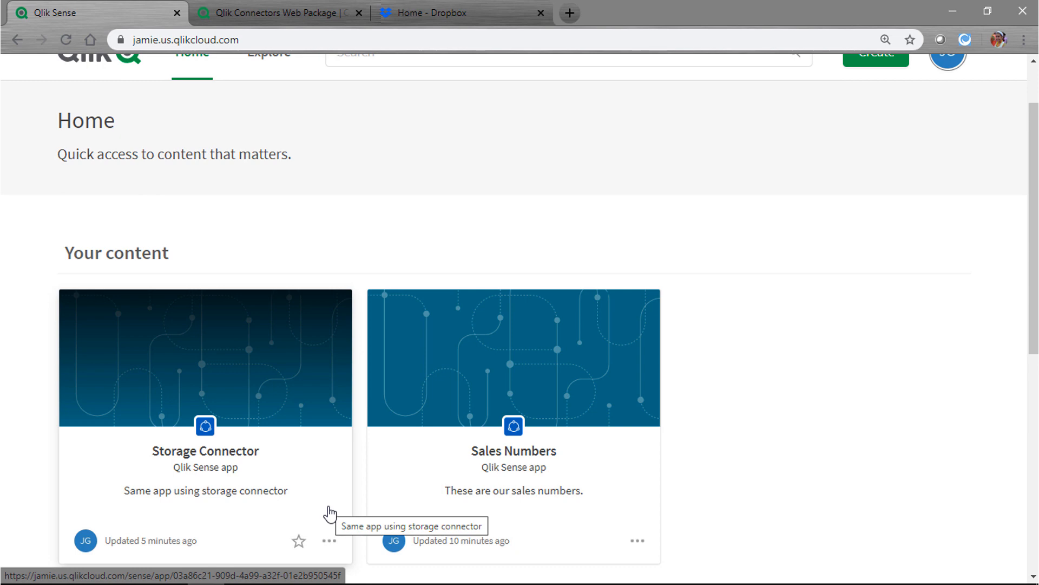
{"action": "left_click", "coordinate": [330, 542]}
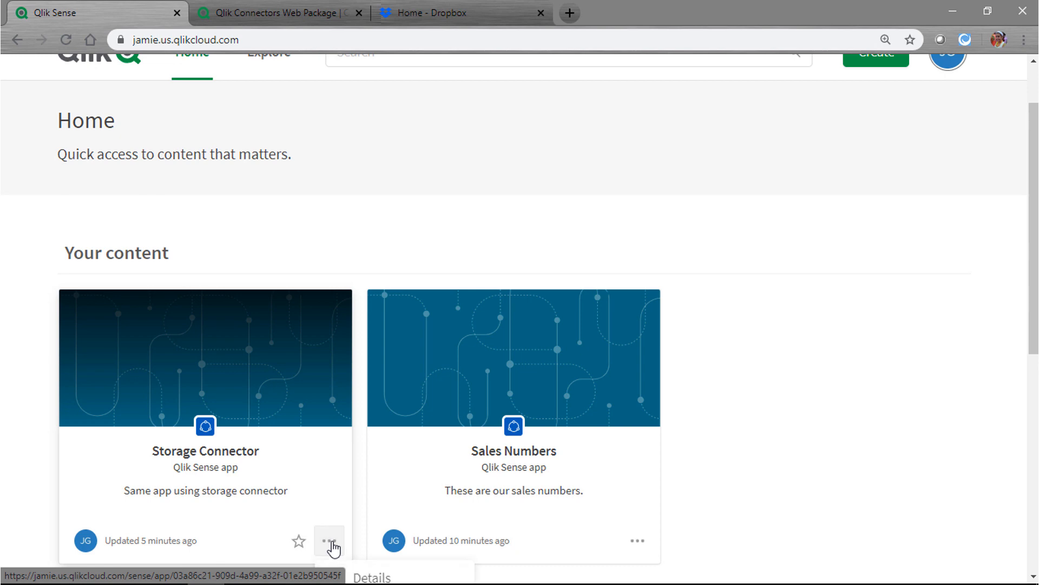
{"action": "scroll", "coordinate": [369, 497], "scroll_direction": "down", "scroll_amount": 5}
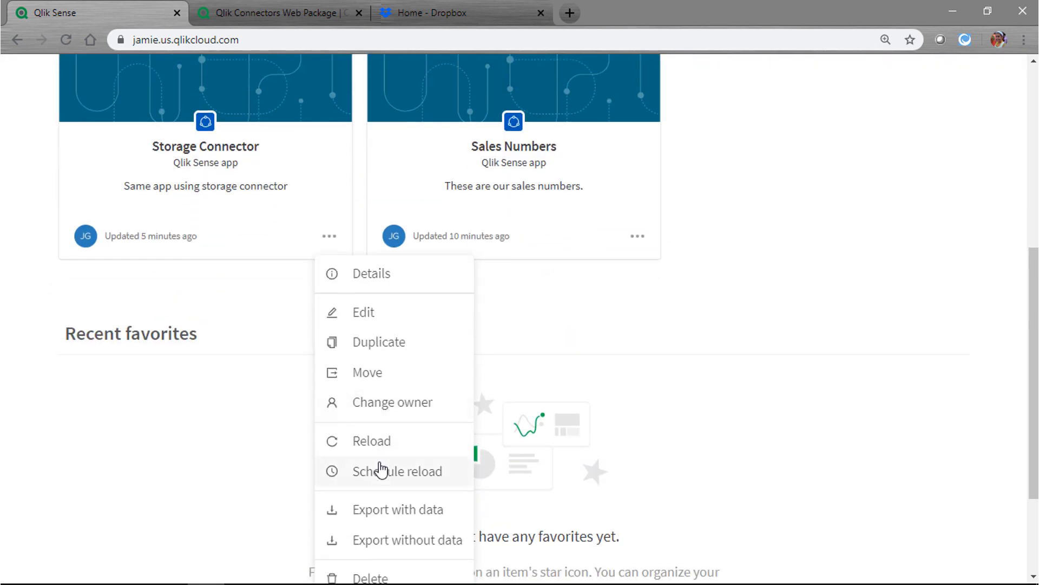
{"action": "left_click", "coordinate": [342, 445]}
{"action": "scroll", "coordinate": [455, 430], "scroll_direction": "up", "scroll_amount": 1}
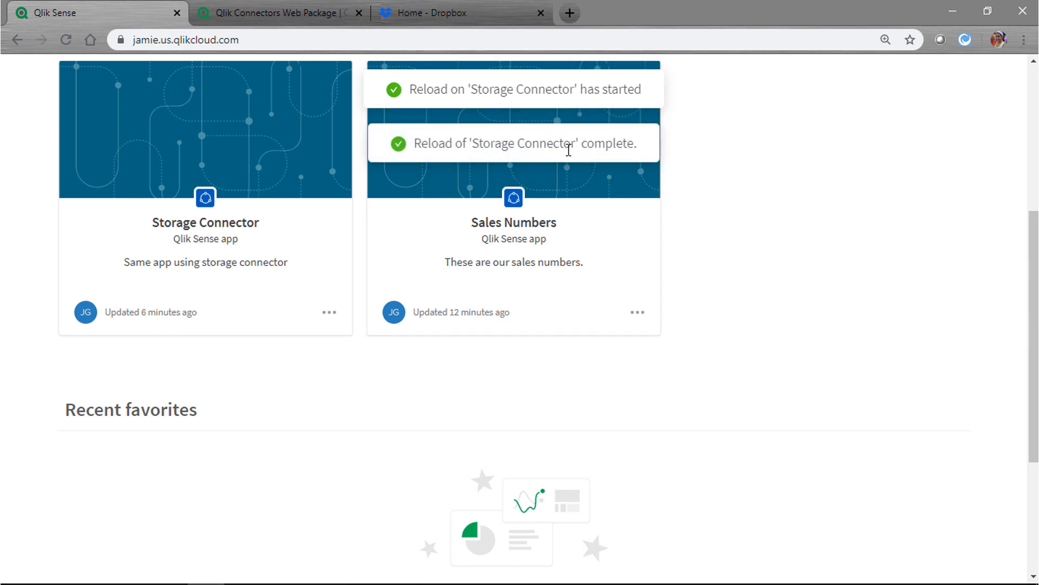
{"action": "left_click", "coordinate": [567, 148]}
{"action": "left_click", "coordinate": [228, 164]}
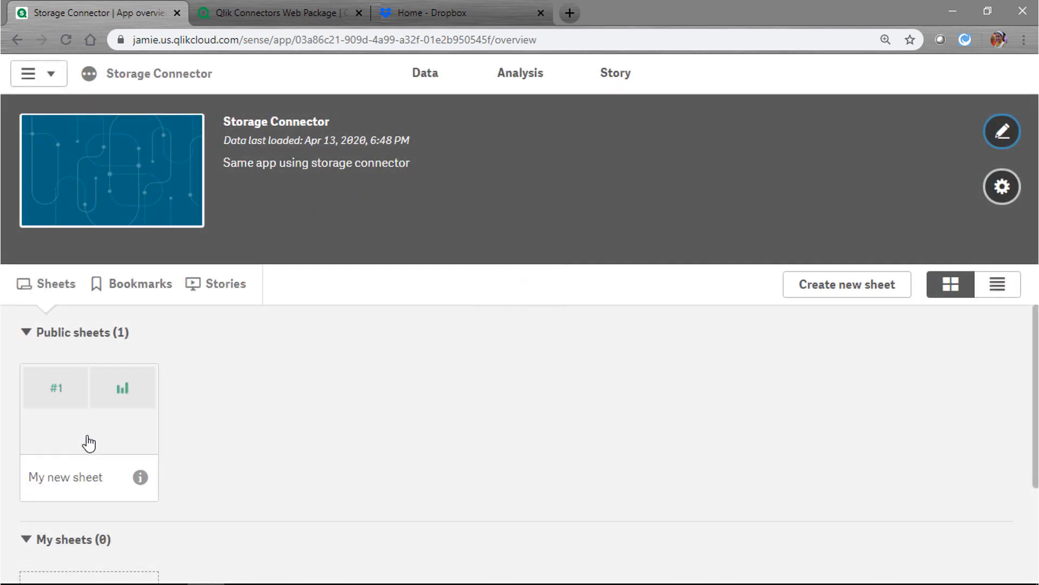
View My new sheet, checking Ben's and Chris's transaction bars, then go back to the hub
{"action": "left_click", "coordinate": [86, 437]}
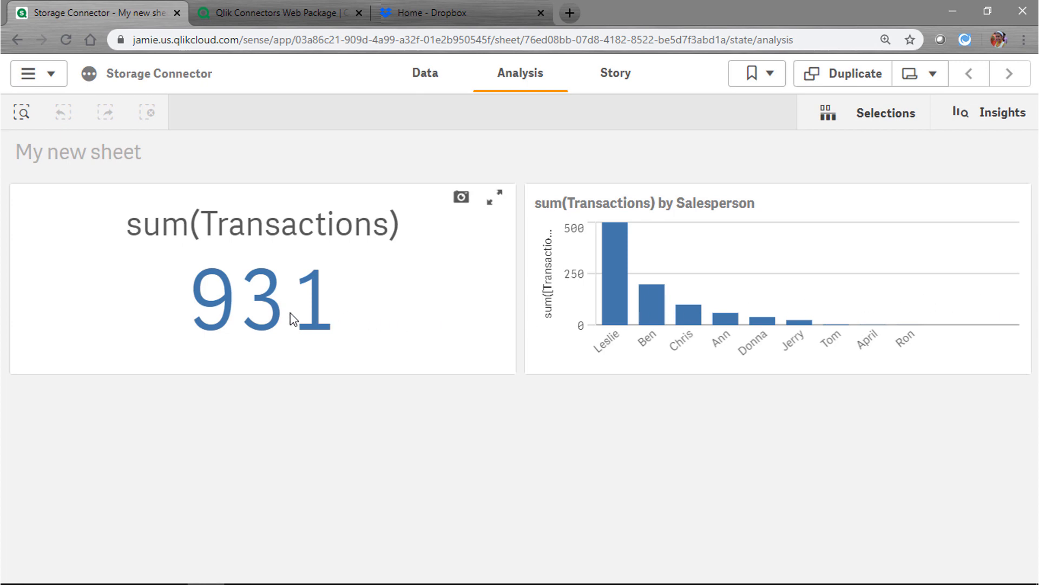
{"action": "left_click", "coordinate": [273, 313]}
{"action": "left_click", "coordinate": [653, 331]}
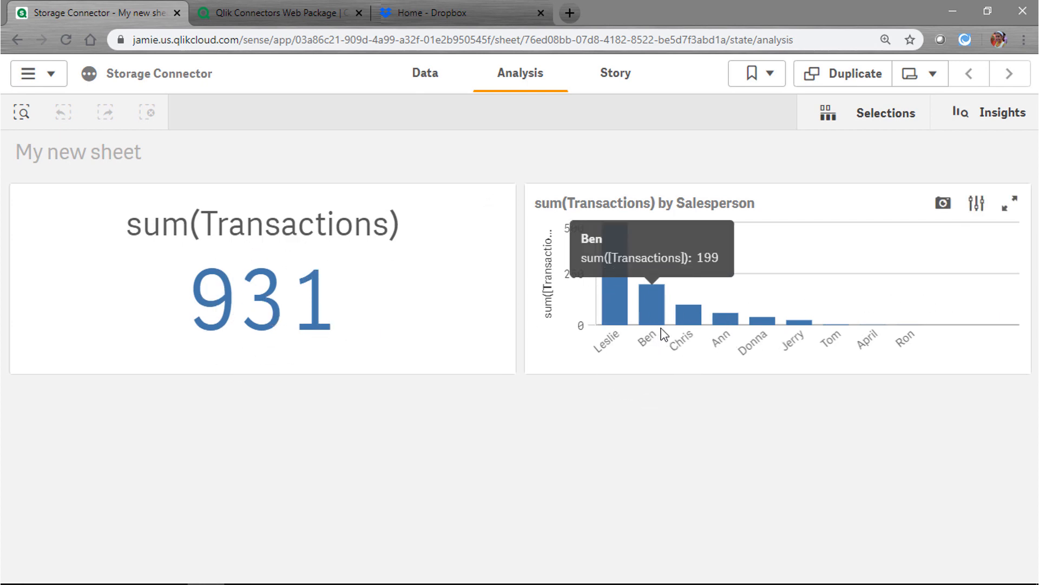
{"action": "left_click", "coordinate": [680, 336]}
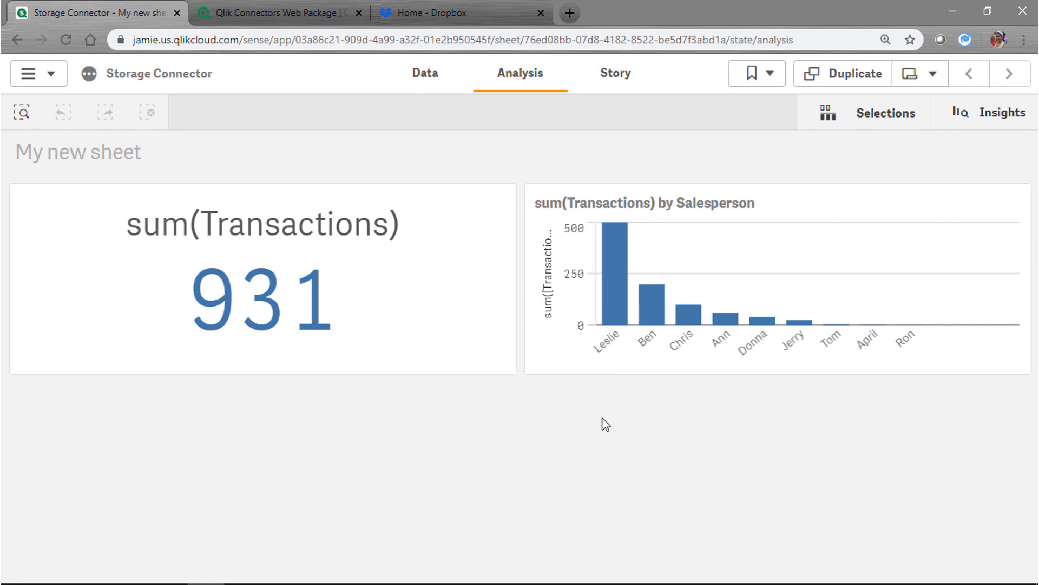
{"action": "left_click", "coordinate": [45, 80]}
{"action": "left_click", "coordinate": [86, 262]}
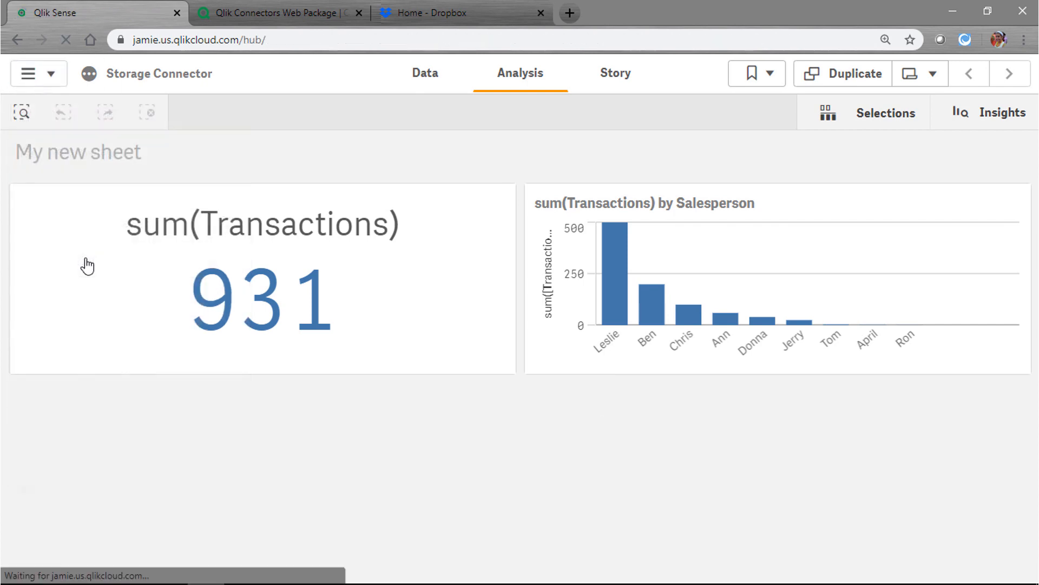
Browse to the Sales space in Explore and open its member management
{"action": "left_click", "coordinate": [268, 142]}
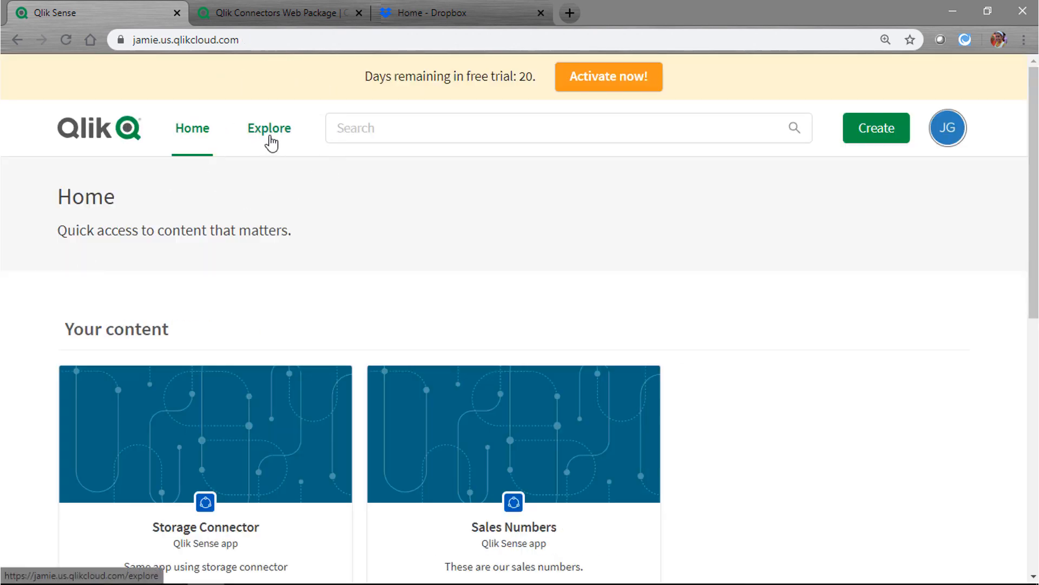
{"action": "left_click", "coordinate": [270, 141]}
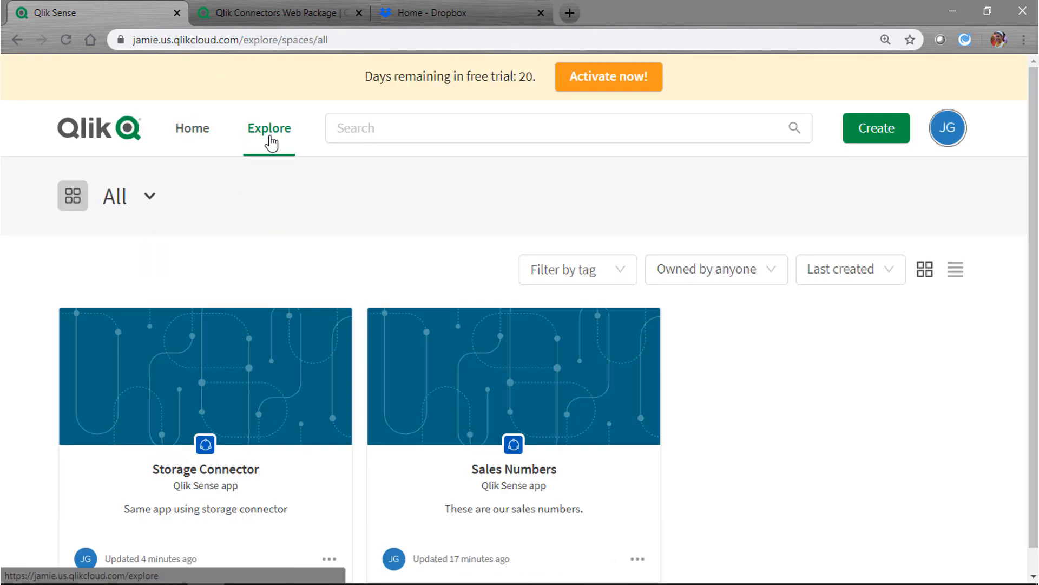
{"action": "left_click", "coordinate": [150, 196]}
{"action": "left_click", "coordinate": [145, 415]}
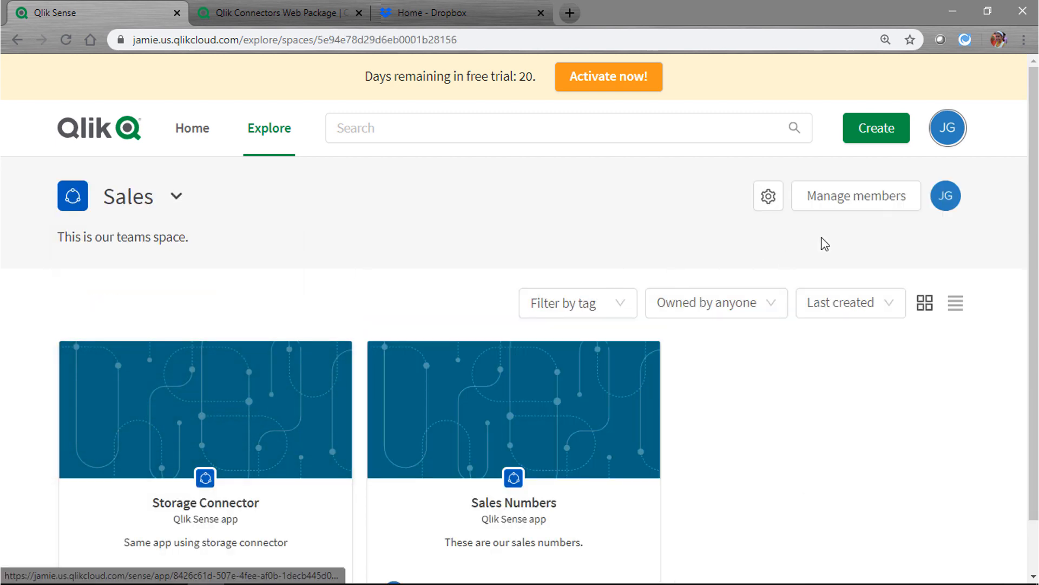
{"action": "left_click", "coordinate": [856, 201]}
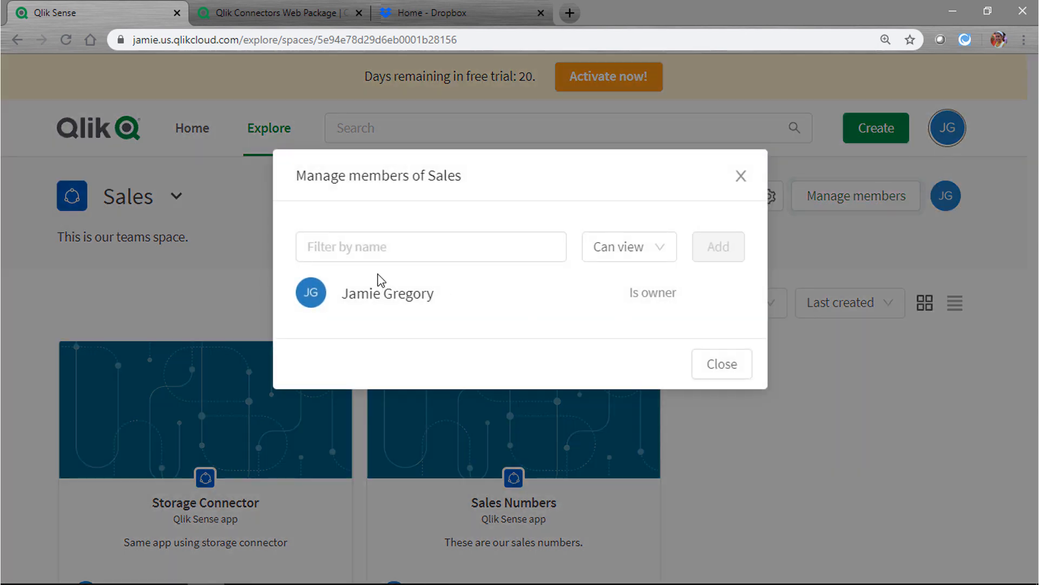
Add the new team member to Sales with Can edit permission
{"action": "left_click", "coordinate": [368, 247]}
{"action": "type", "text": "le"}
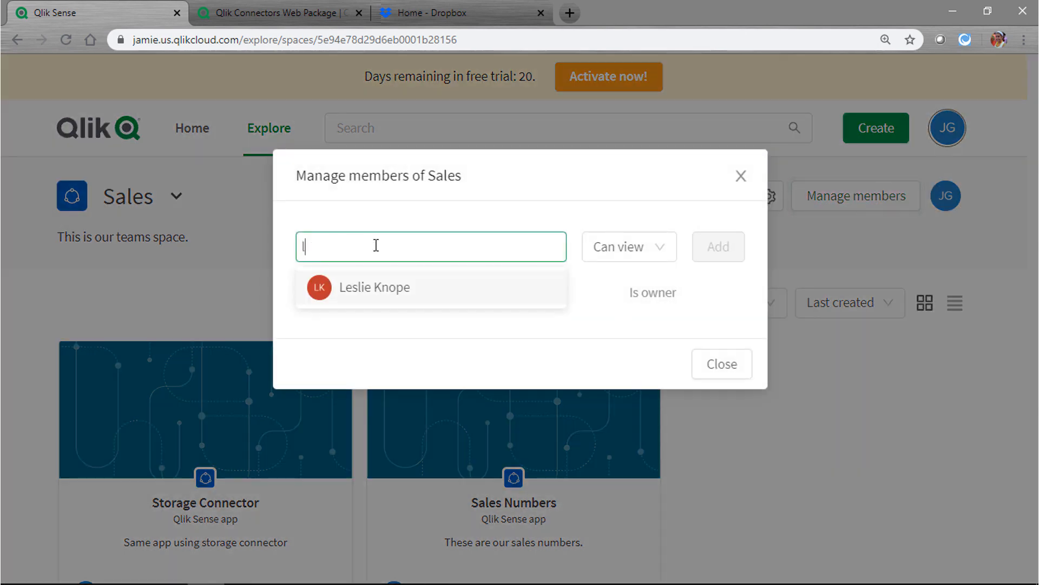
{"action": "left_click", "coordinate": [371, 288]}
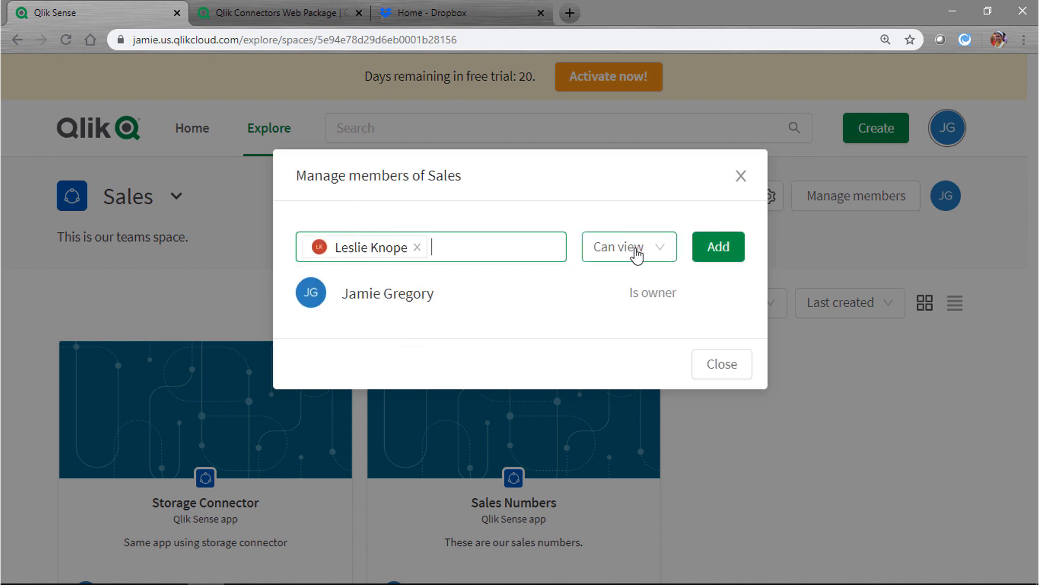
{"action": "left_click", "coordinate": [638, 254]}
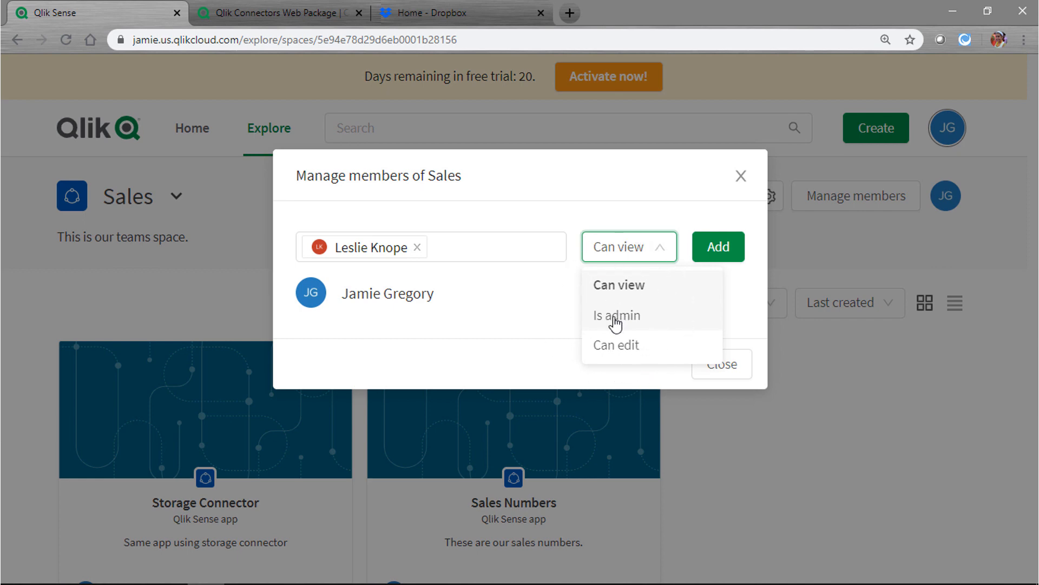
{"action": "left_click", "coordinate": [623, 350]}
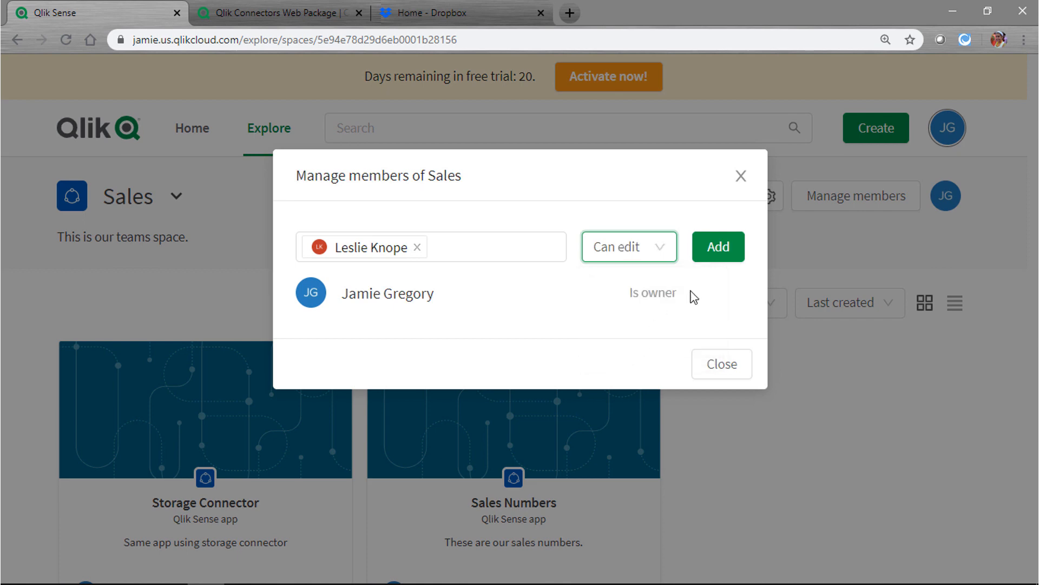
{"action": "left_click", "coordinate": [729, 250]}
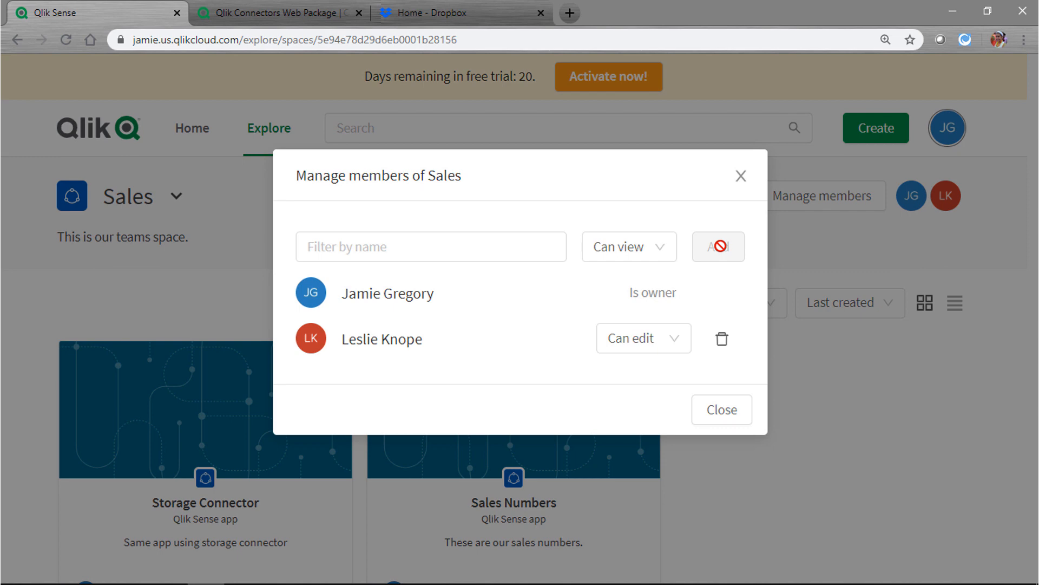
{"action": "left_click", "coordinate": [732, 414]}
{"action": "left_click", "coordinate": [204, 431]}
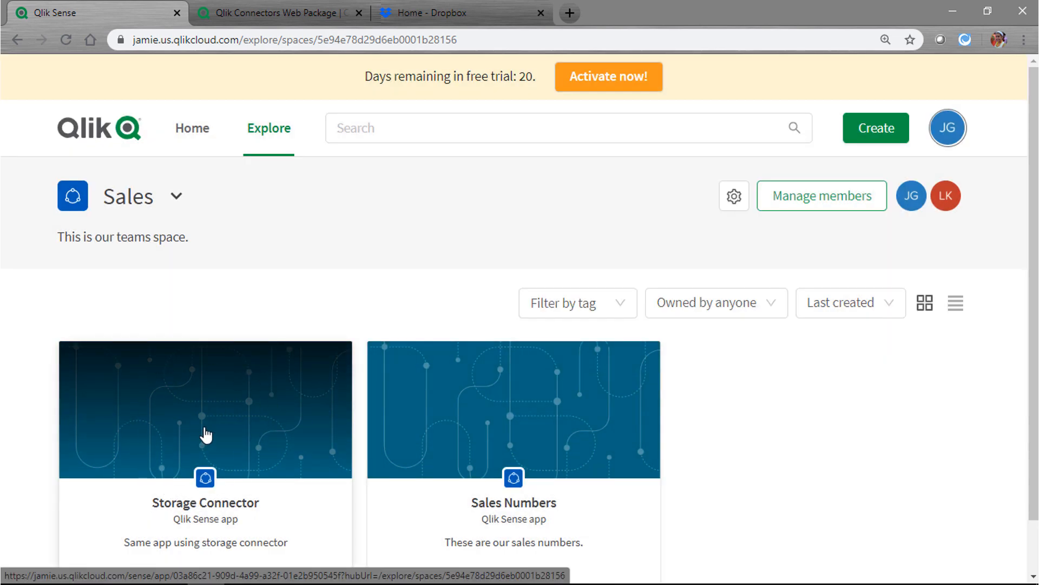
{"action": "key", "text": "ctrl"}
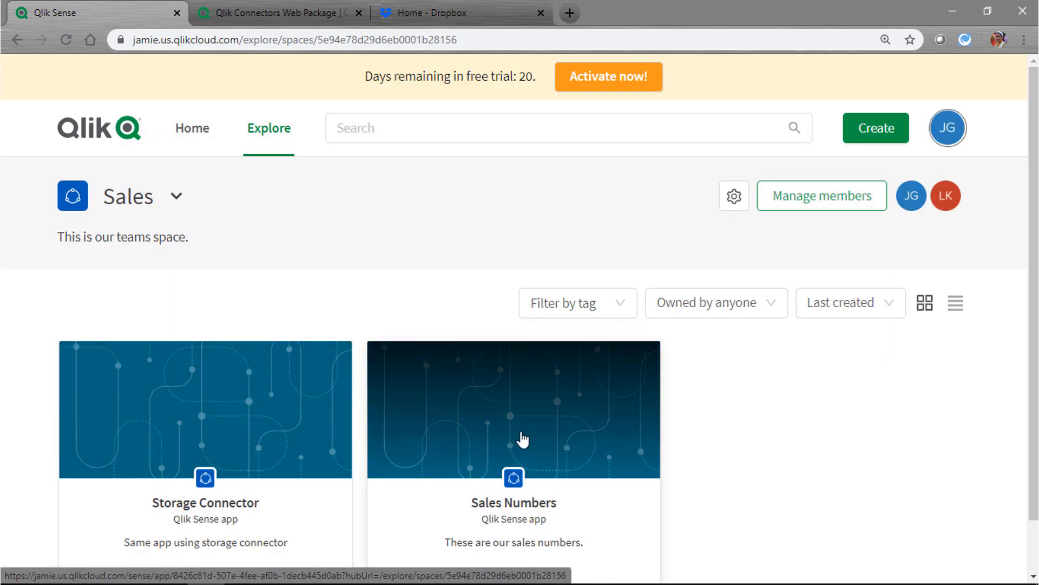
{"action": "key", "text": "ctrl"}
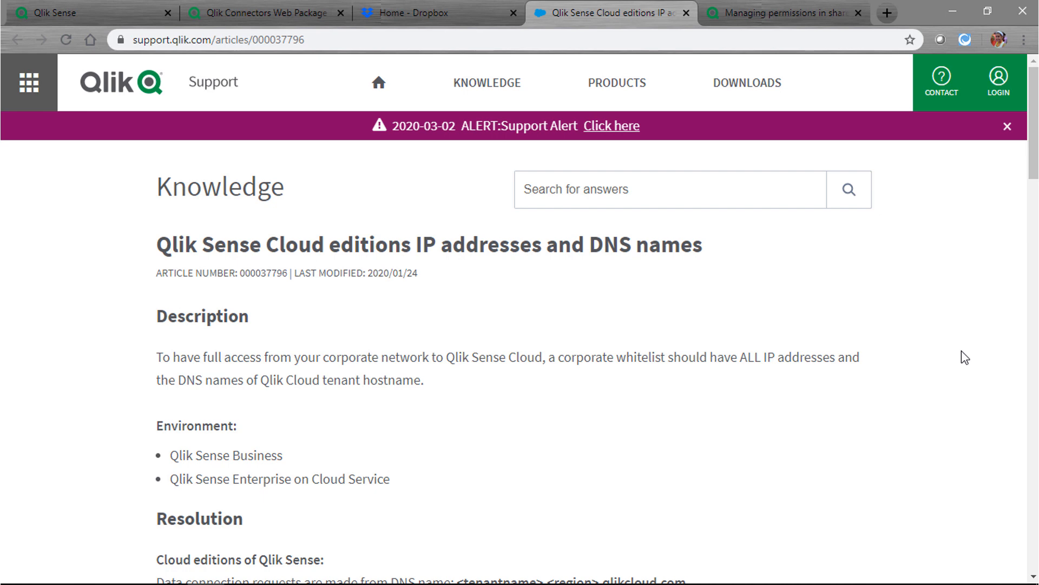
Scroll through the Qlik help articles and advance the presentation to the Q & A slide
{"action": "scroll", "coordinate": [965, 357], "scroll_direction": "down", "scroll_amount": 5}
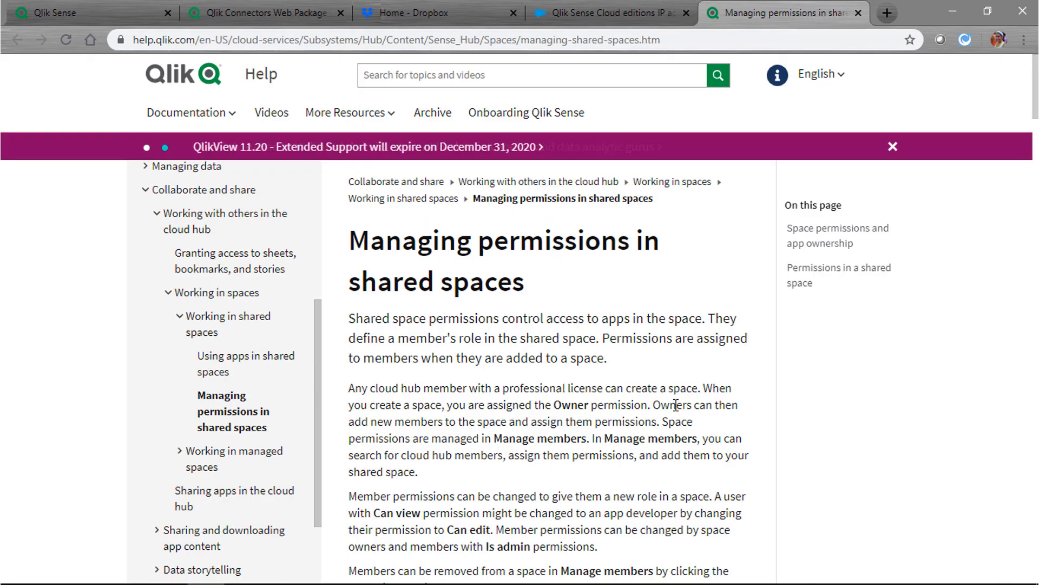
{"action": "scroll", "coordinate": [676, 405], "scroll_direction": "down", "scroll_amount": 7}
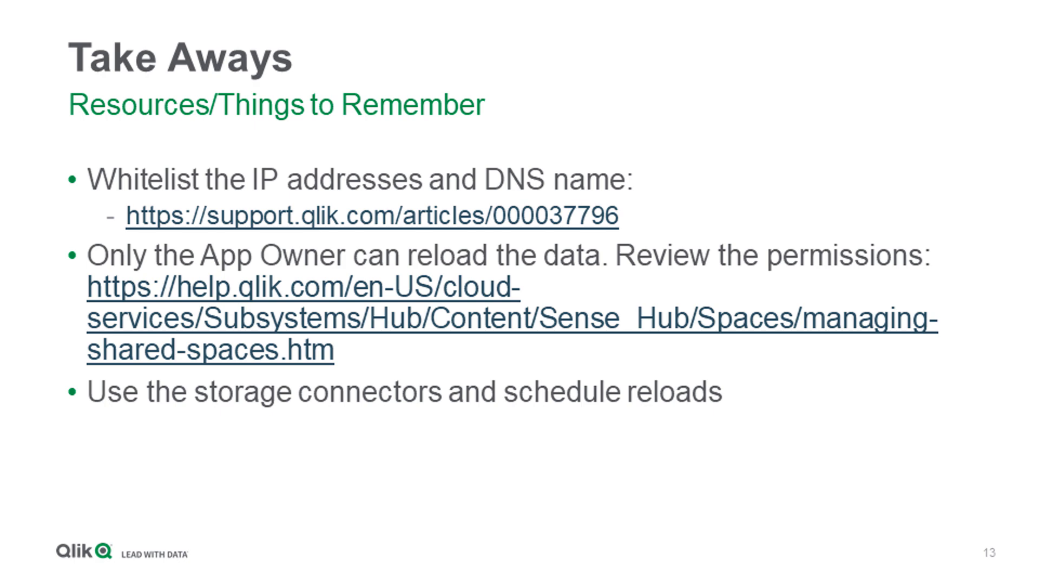
{"action": "key", "text": "Right"}
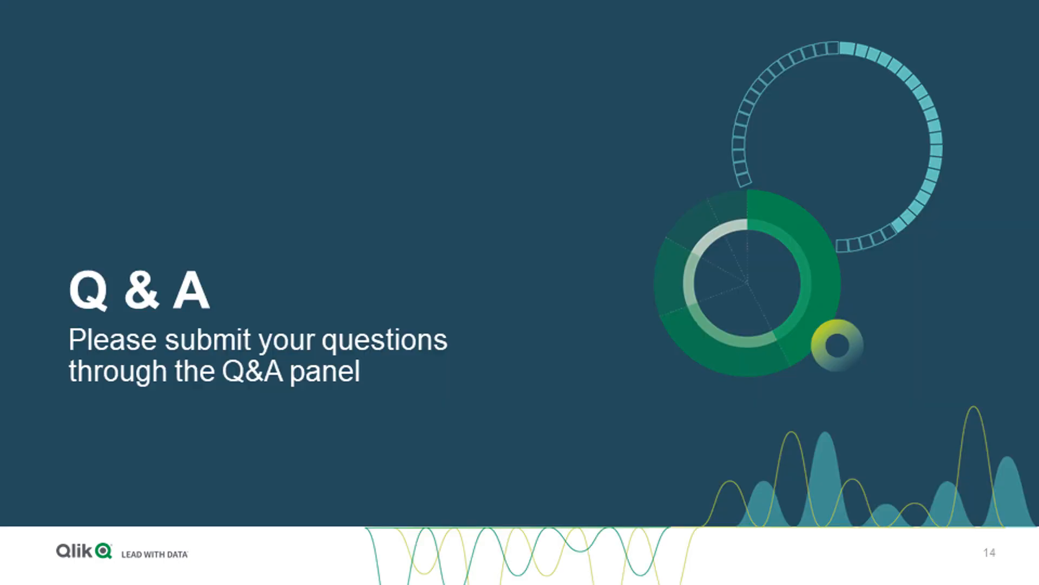